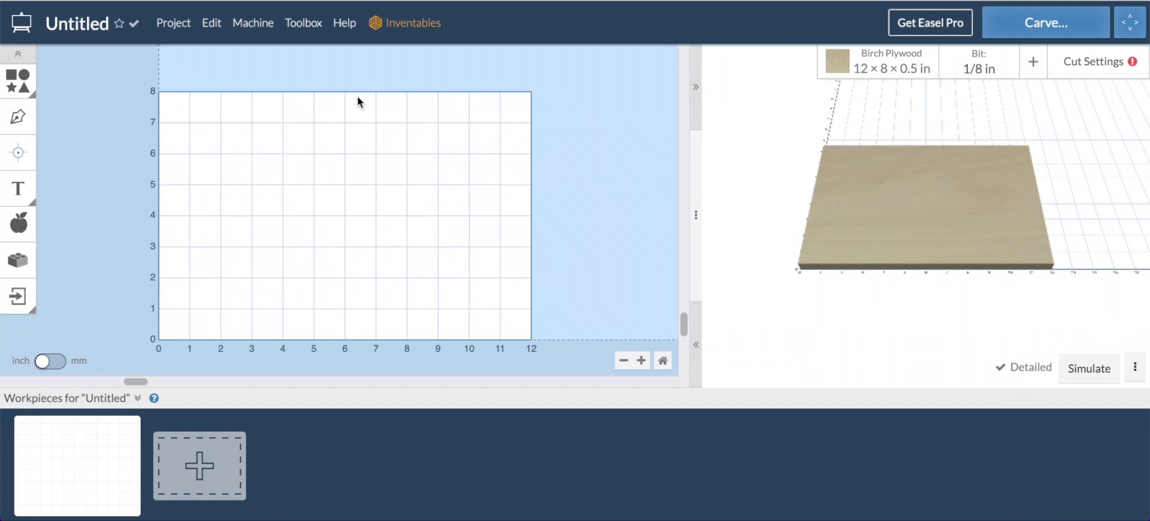
Rename the untitled project as HelloWorld
click(79, 25)
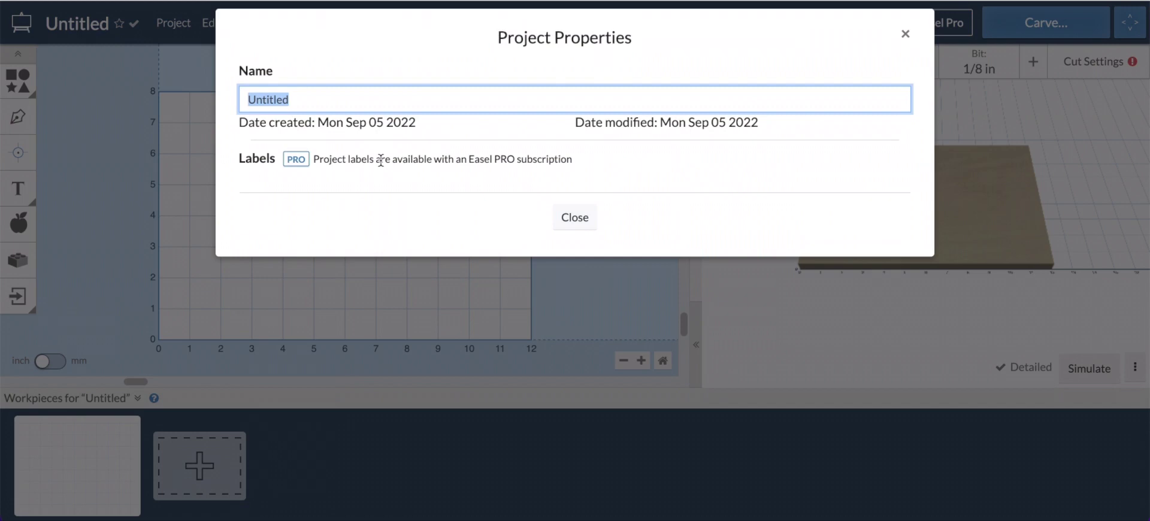
text(HelloWorl)
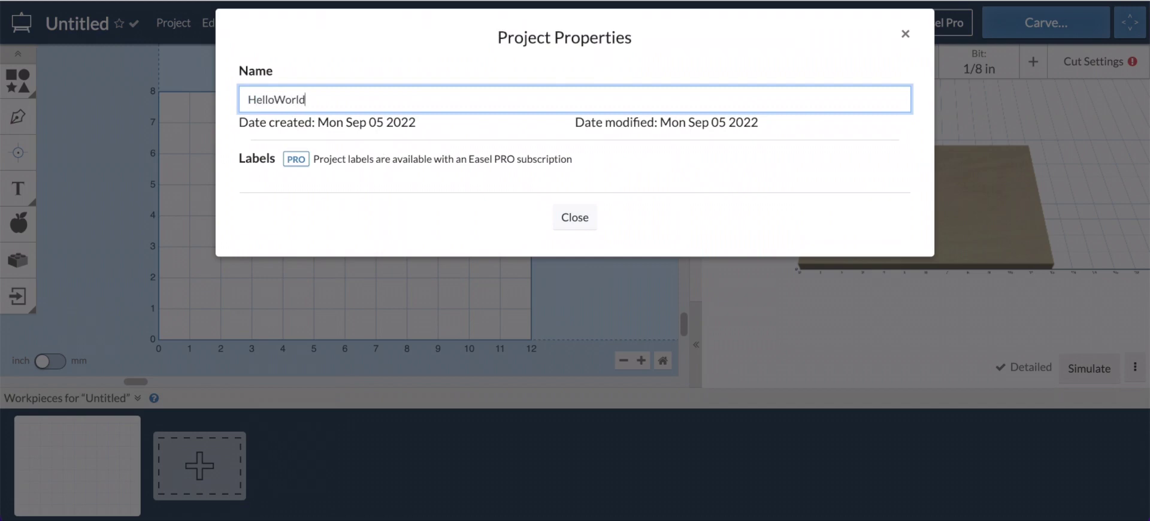
text(d)
key(Return)
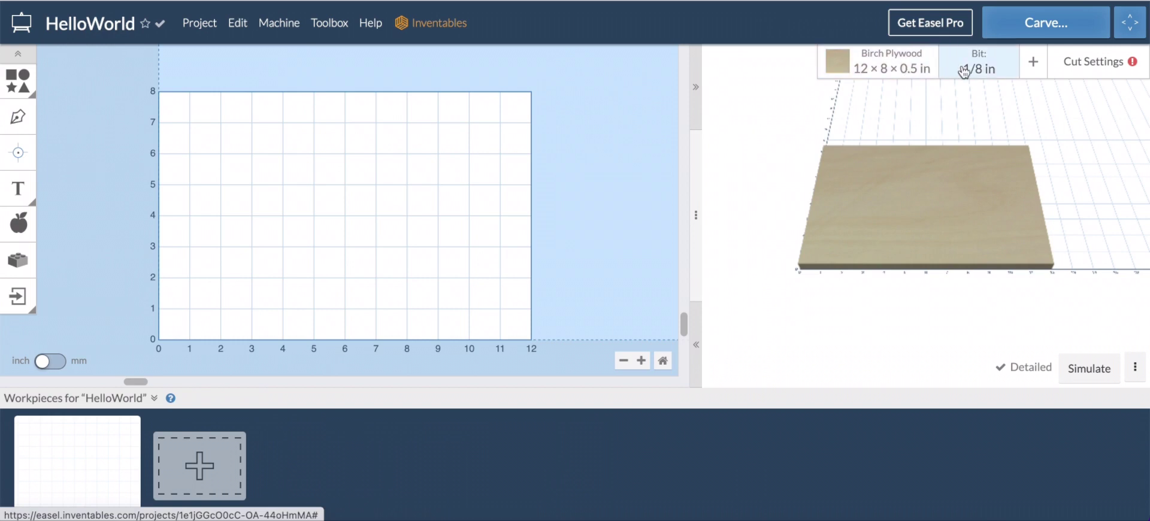
Examine the available material types for the workpiece, keeping Birch Plywood selected
click(891, 66)
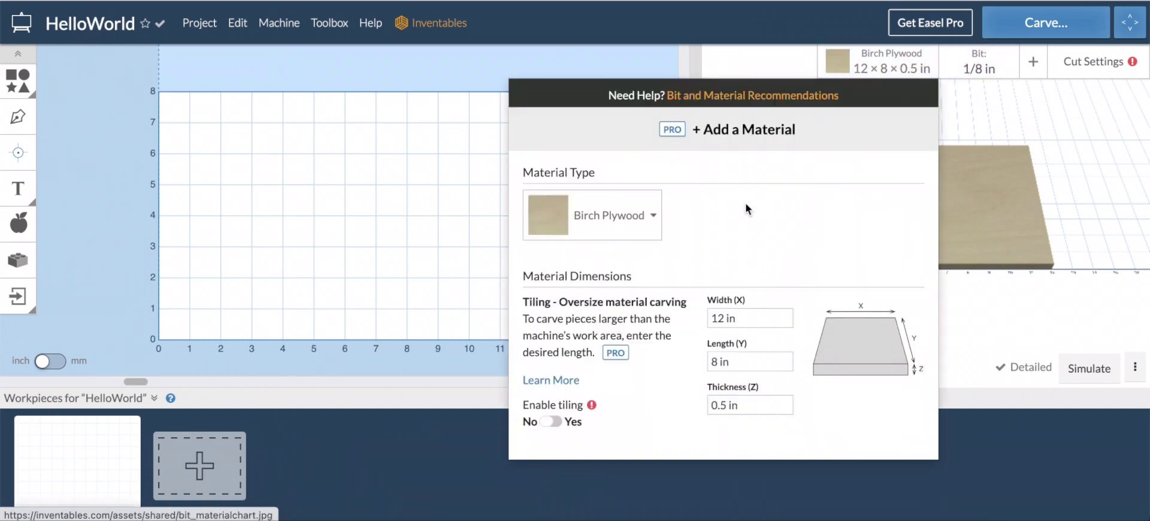
click(653, 227)
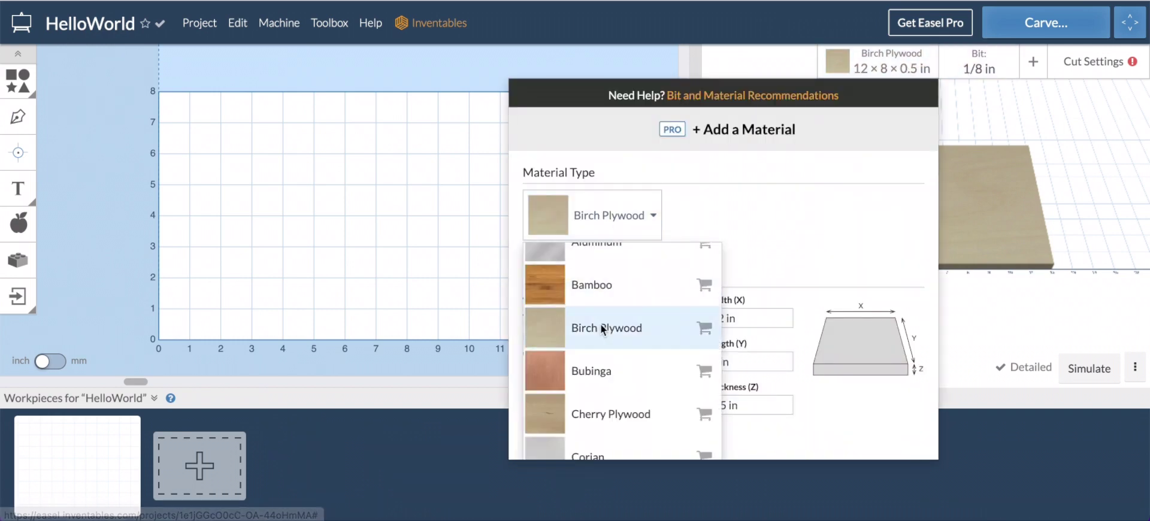
scroll(601, 326, down, 4)
scroll(600, 325, up, 5)
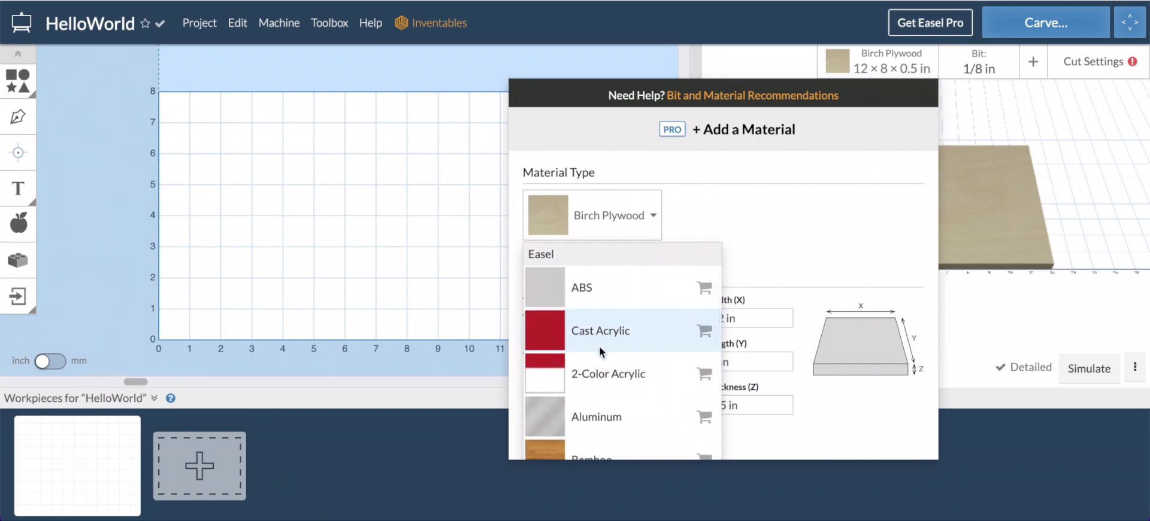
scroll(599, 346, down, 6)
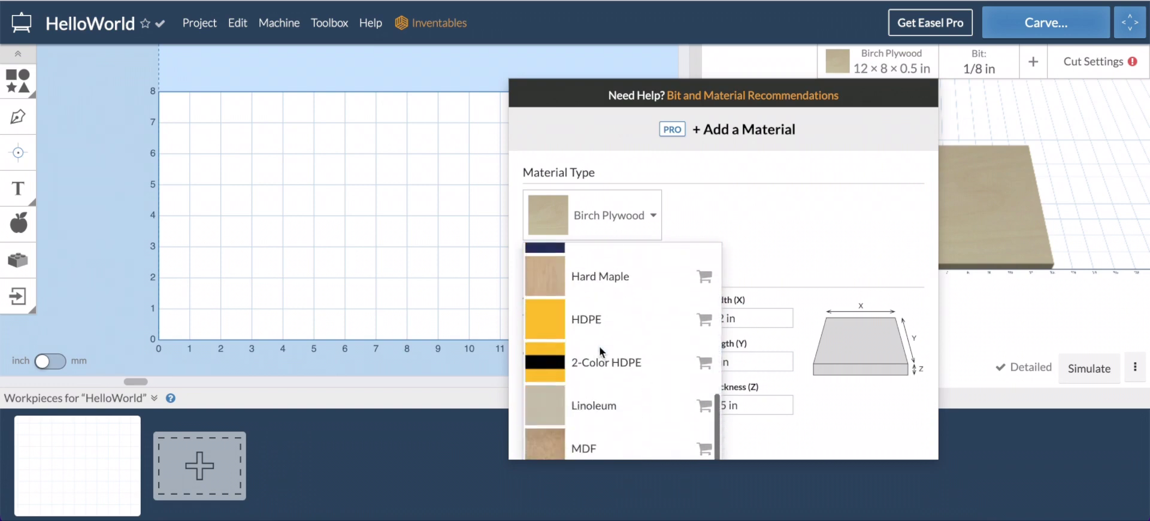
click(843, 201)
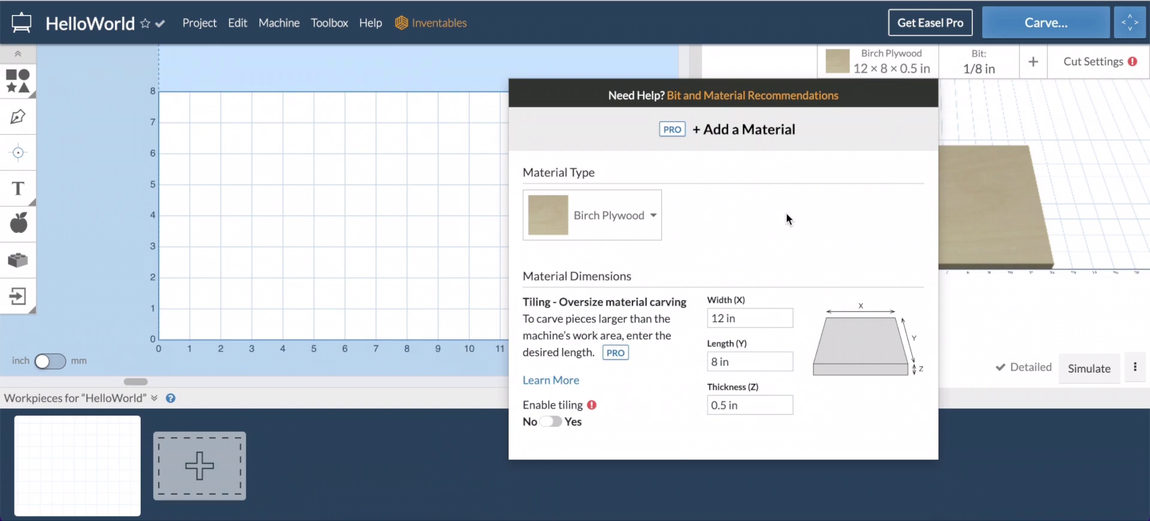
click(628, 215)
scroll(629, 331, down, 2)
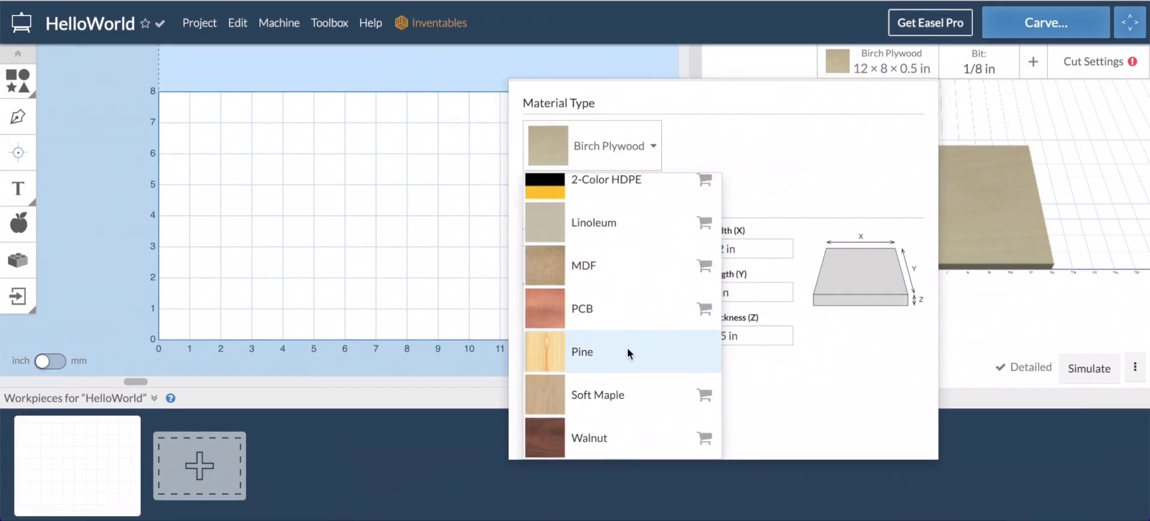
click(857, 368)
scroll(853, 336, up, 2)
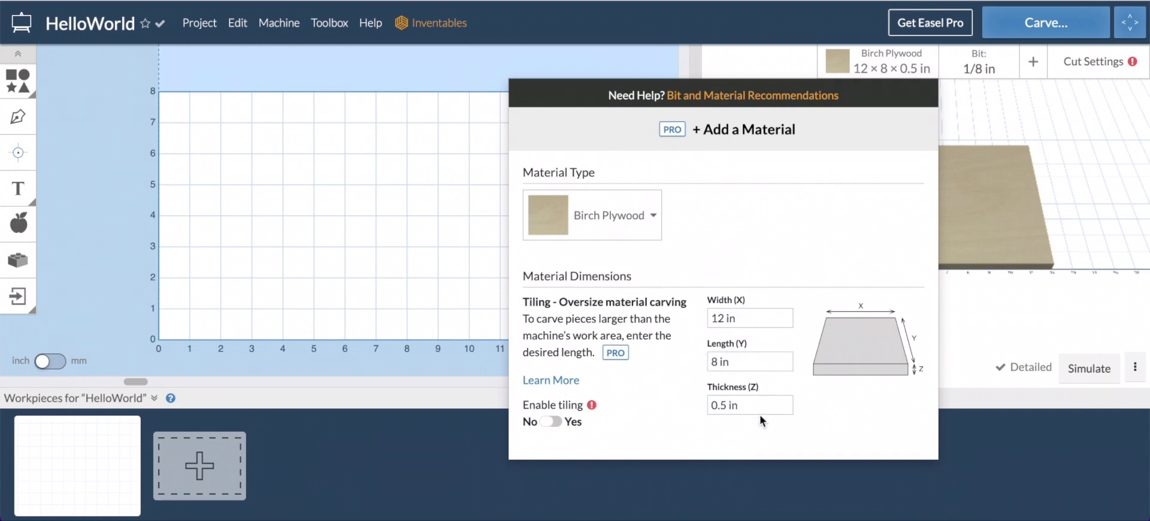
Set the material's width (X) to 24 in and its length (Y) to 12 in
drag(743, 320, 724, 319)
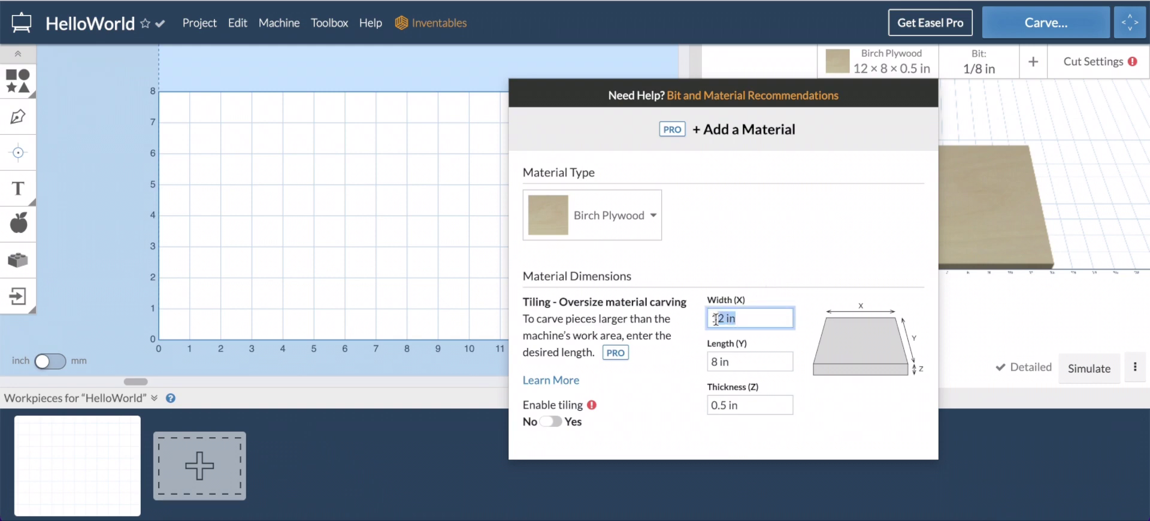
text(24)
key(Return)
key(Tab)
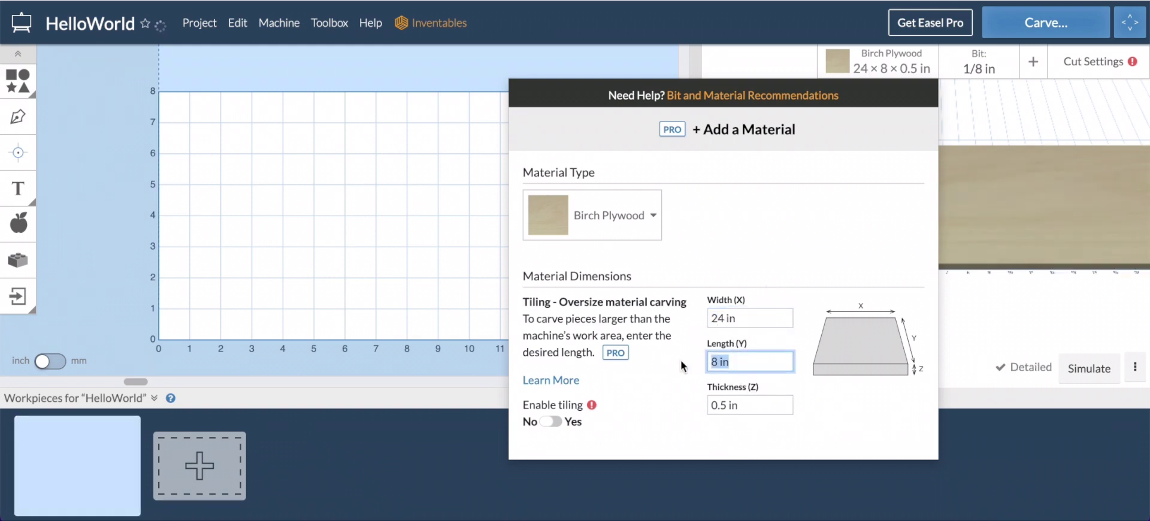
text(12)
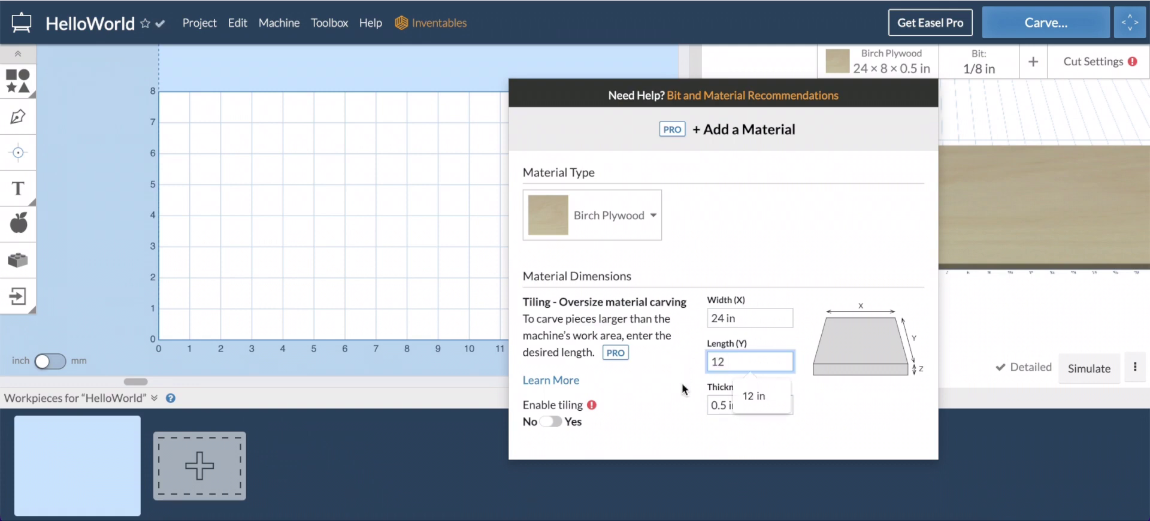
key(Return)
key(Tab)
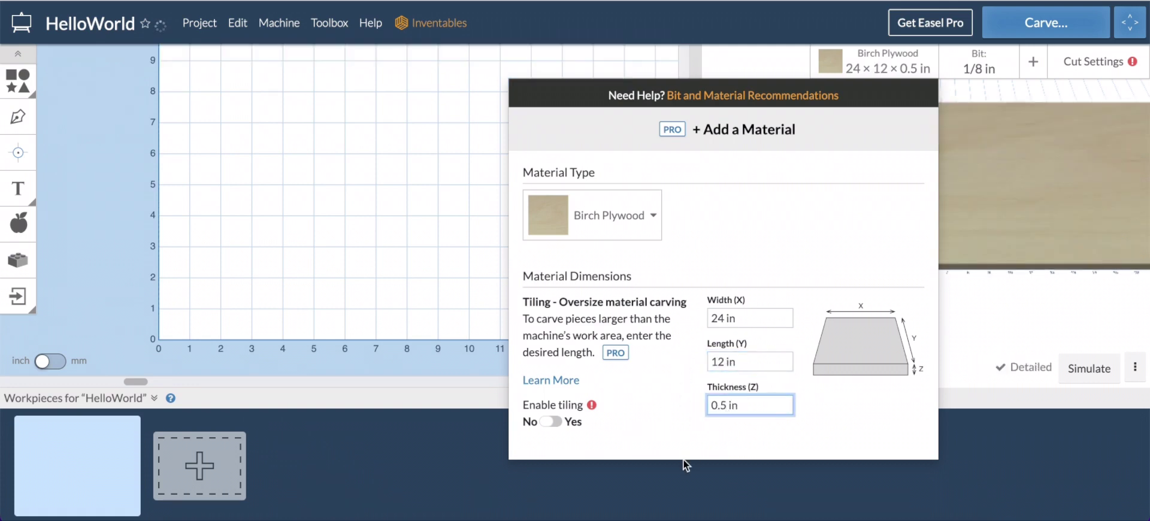
Set the material's thickness (Z) to 0.75 in and close the material settings
key(Left)
key(Left)
key(Left)
key(Left)
key(Left)
text(7)
click(1022, 306)
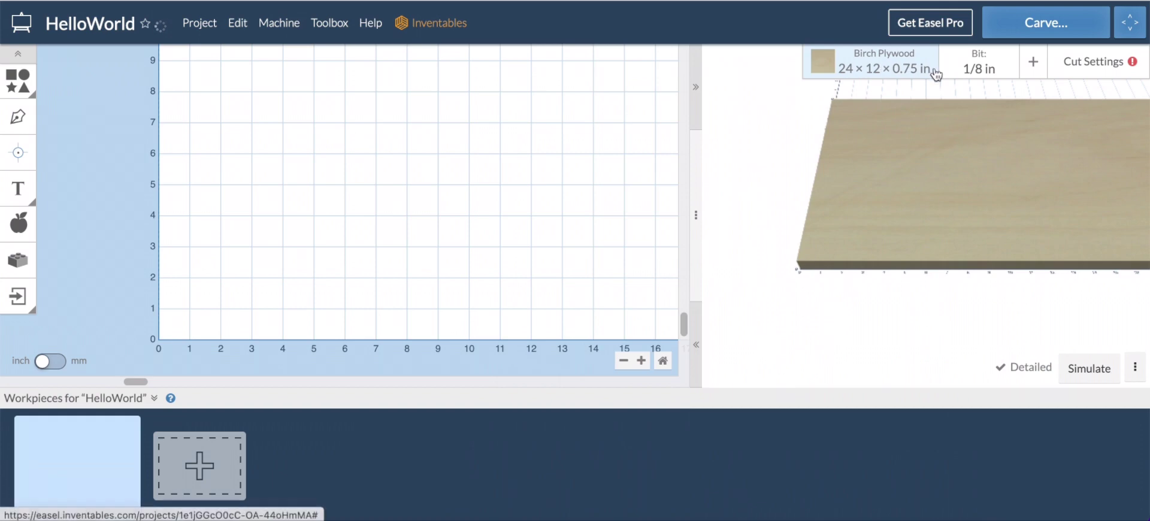
Review the cut settings, comparing Manual with Automatic mode and keeping Automatic
click(1106, 62)
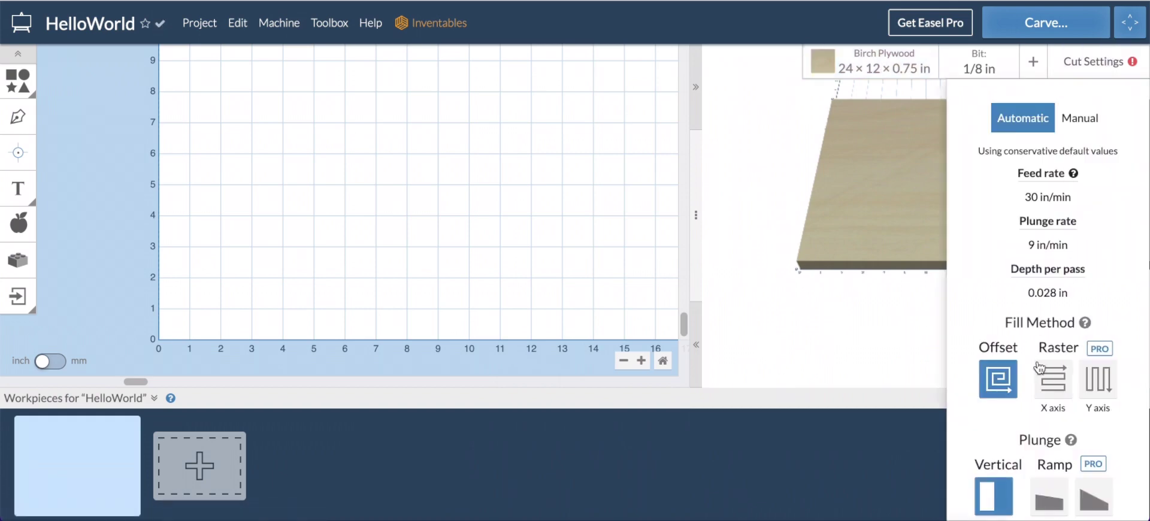
scroll(1045, 366, down, 1)
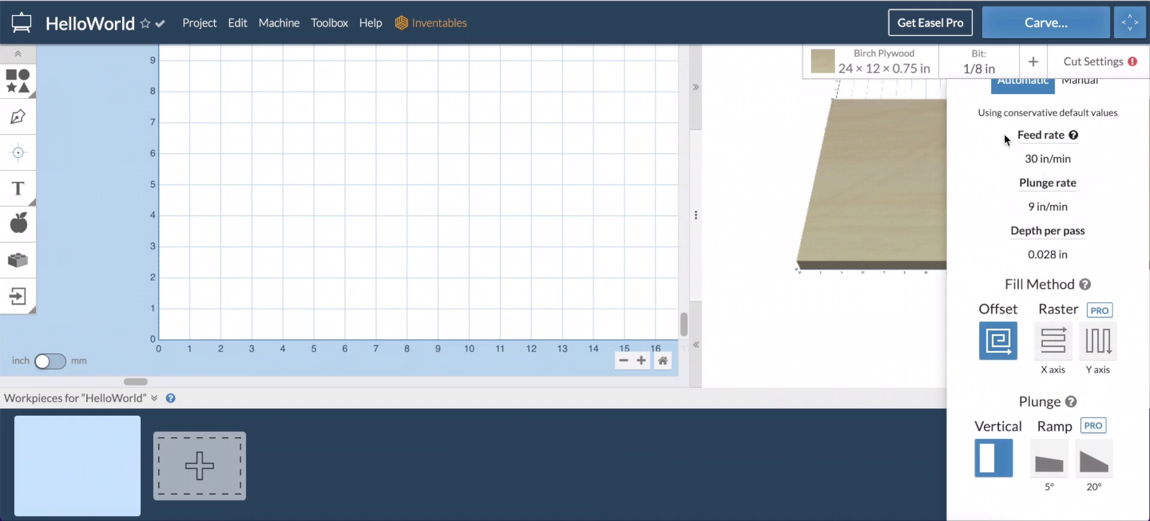
scroll(1055, 191, up, 1)
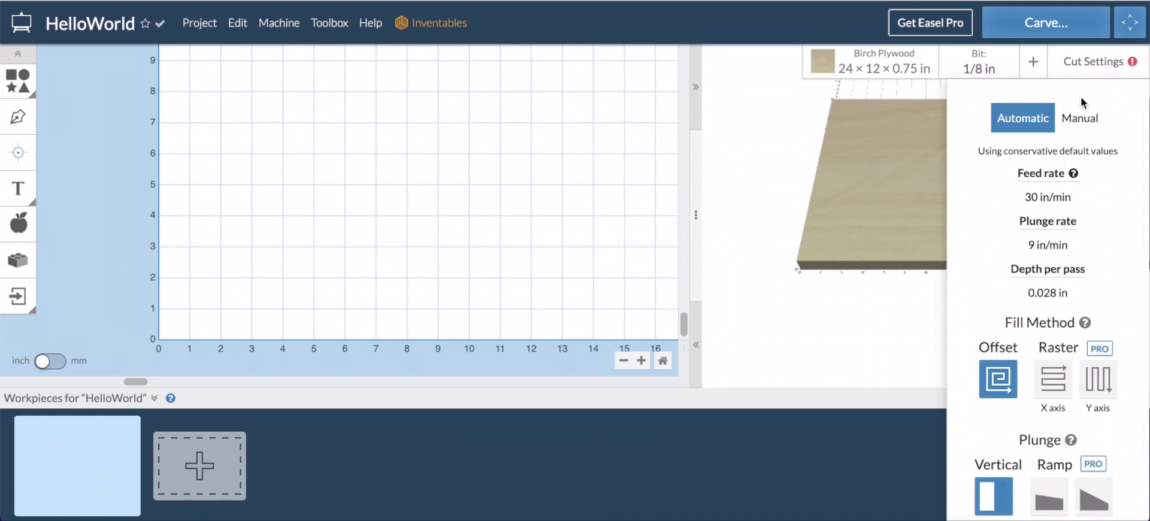
click(1082, 120)
click(1031, 120)
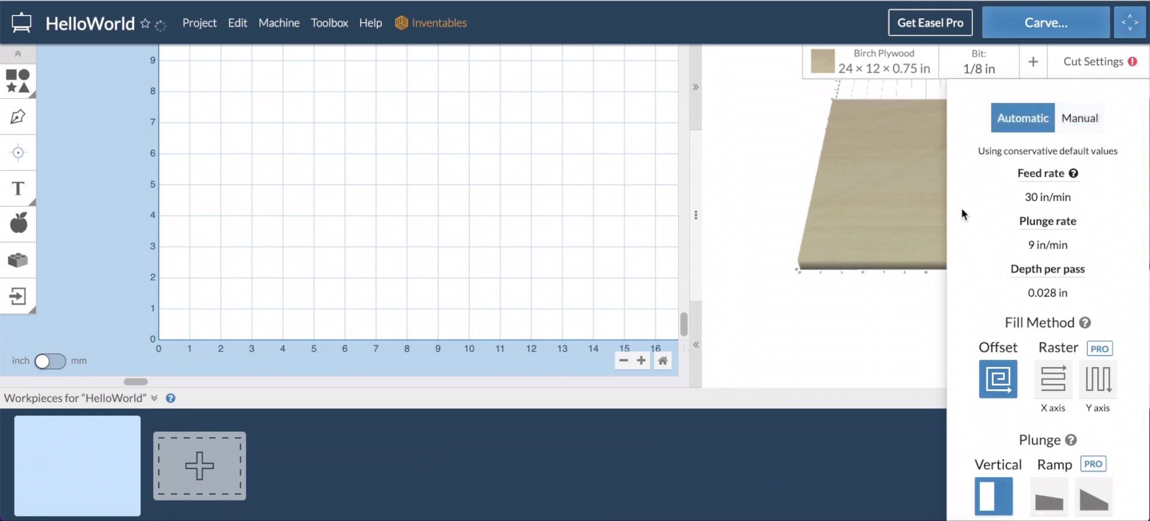
click(833, 336)
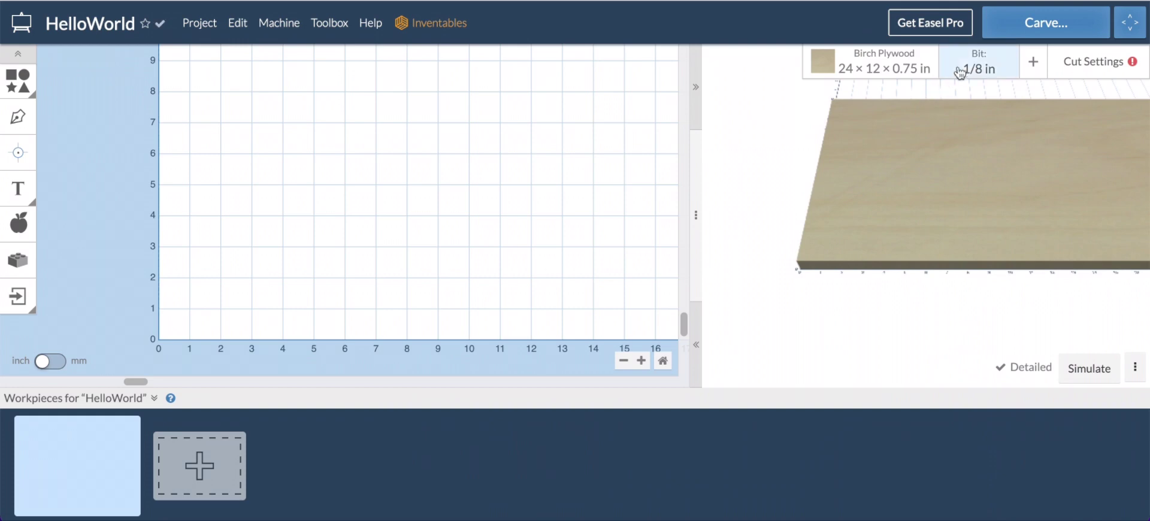
Examine the available end mills and V bits, including the explanation of upcut bits
click(974, 70)
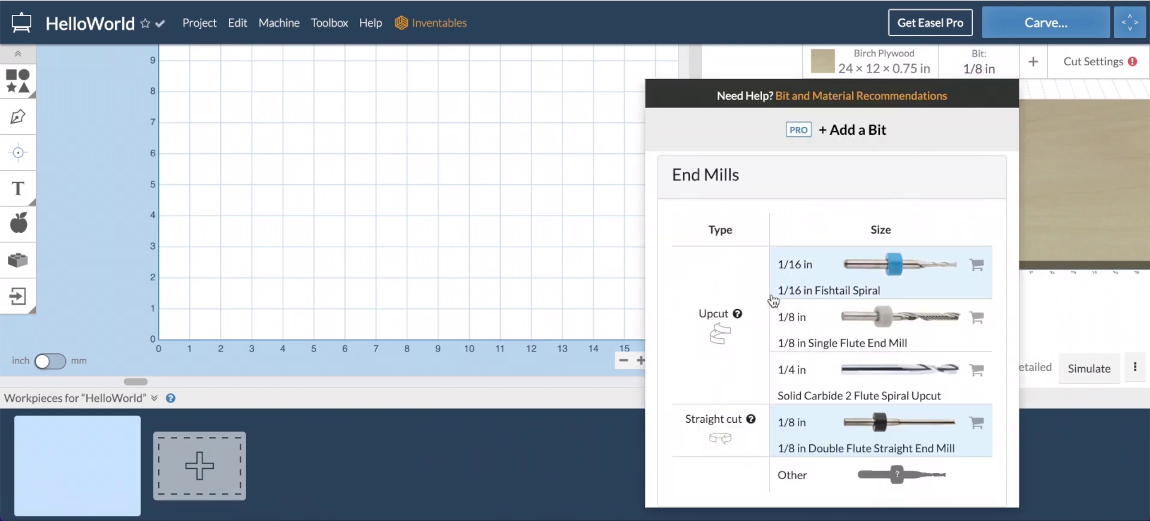
scroll(773, 301, down, 2)
scroll(773, 301, down, 1)
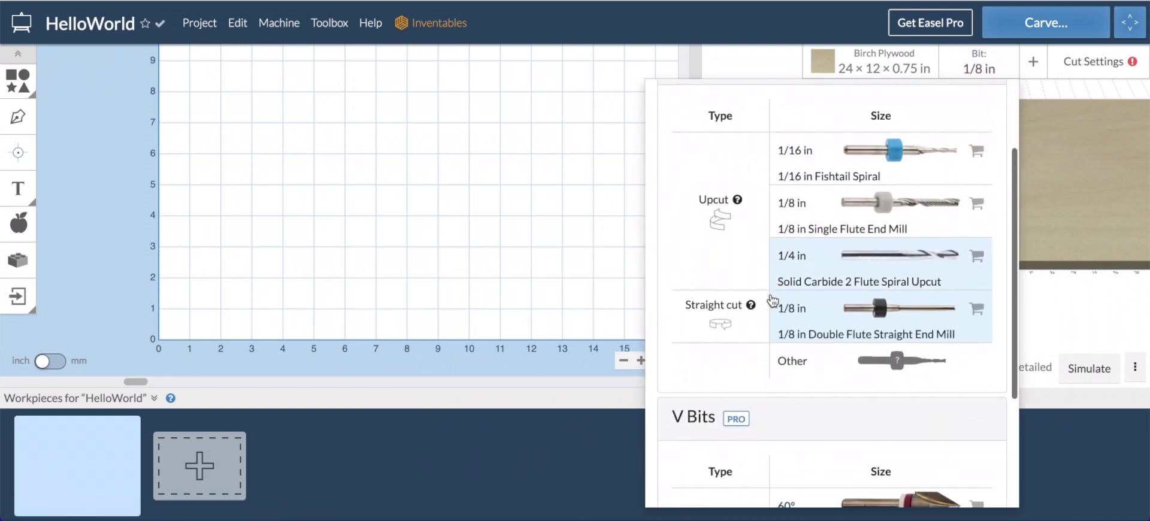
scroll(773, 301, down, 4)
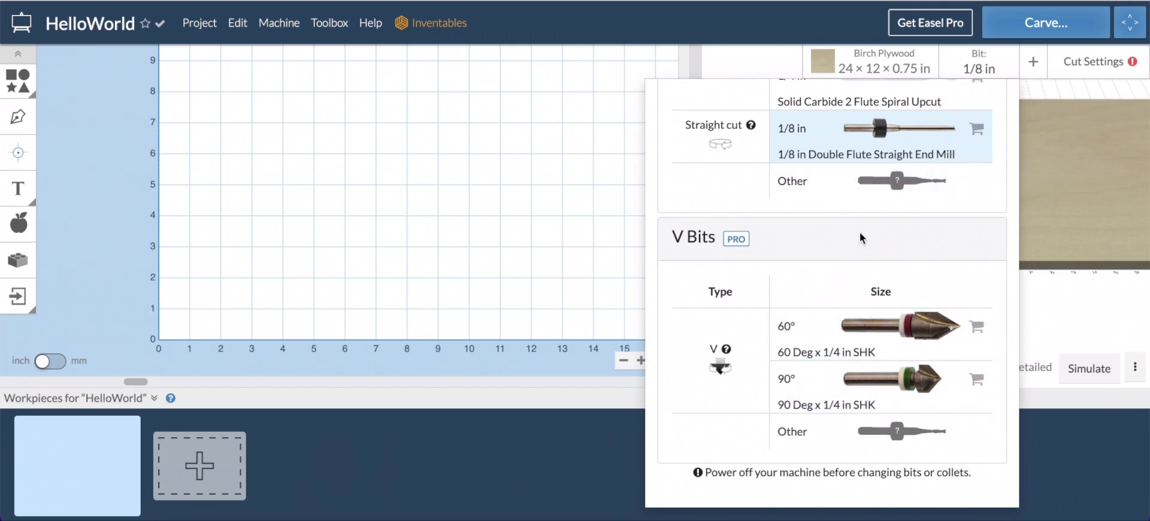
scroll(785, 221, up, 6)
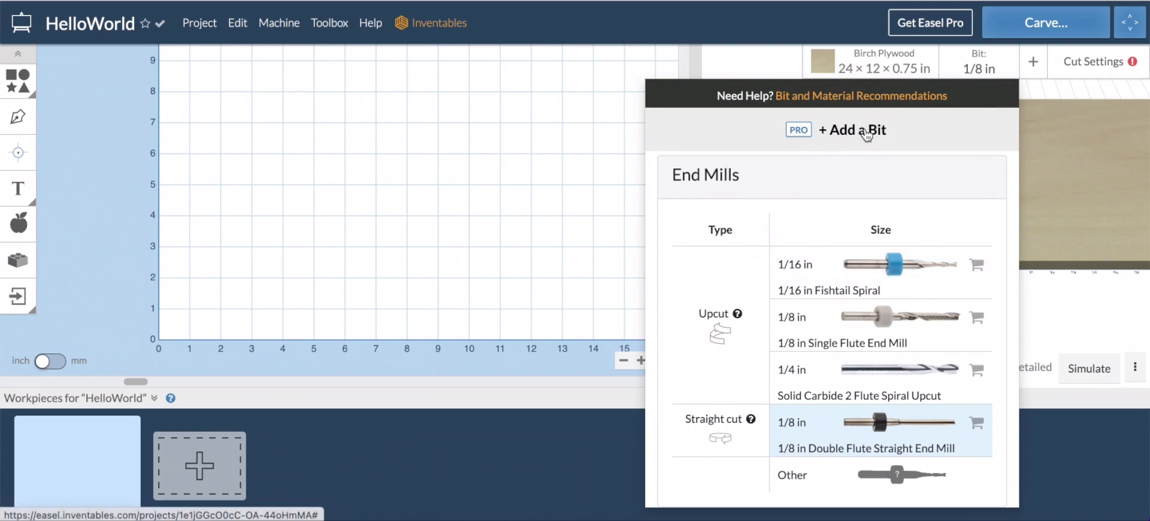
scroll(773, 393, down, 2)
scroll(777, 389, down, 4)
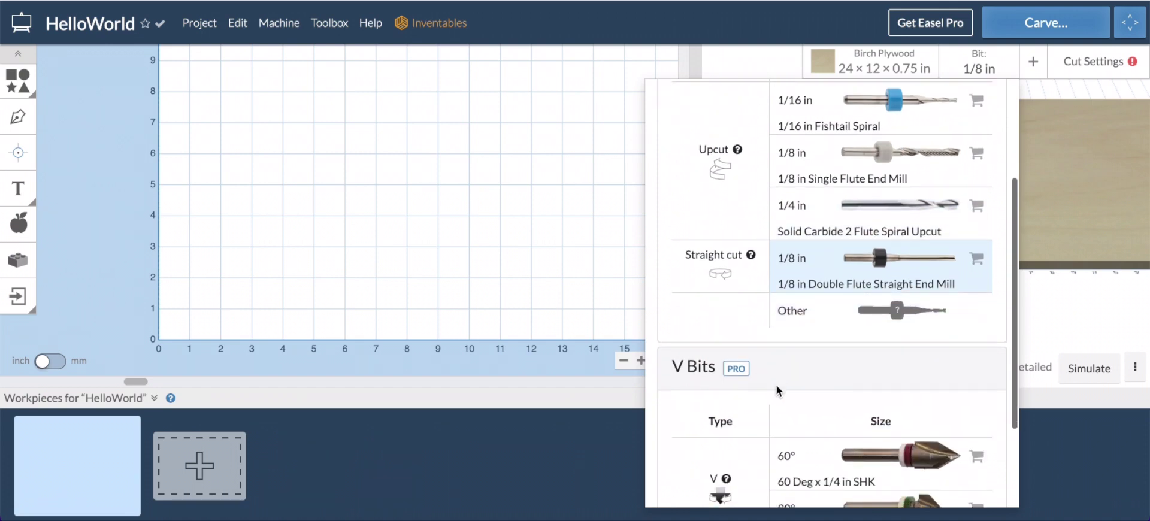
scroll(761, 303, up, 5)
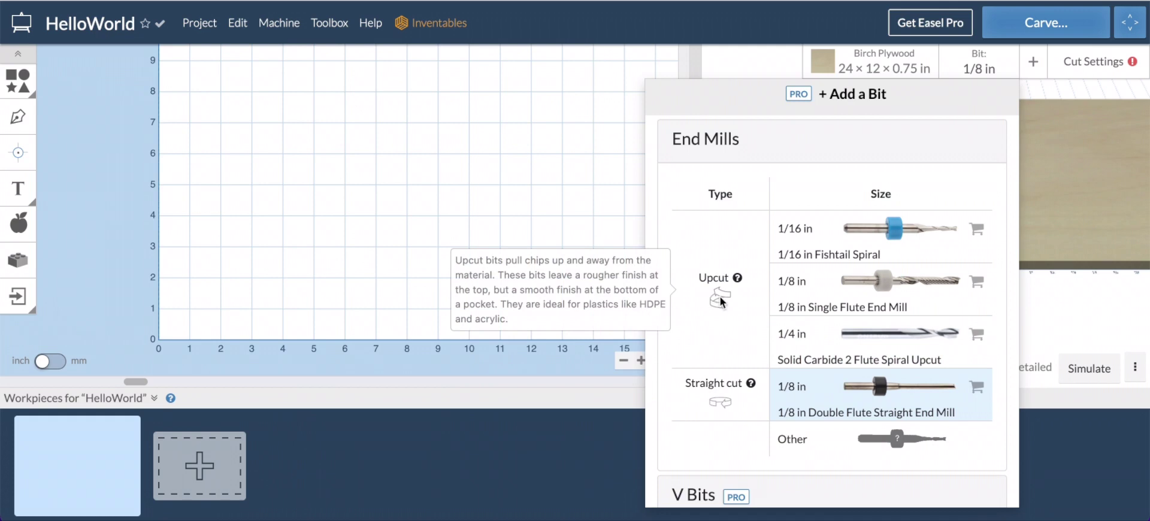
Select the 1/4 in Solid Carbide 2 Flute Spiral Upcut bit
scroll(719, 300, down, 1)
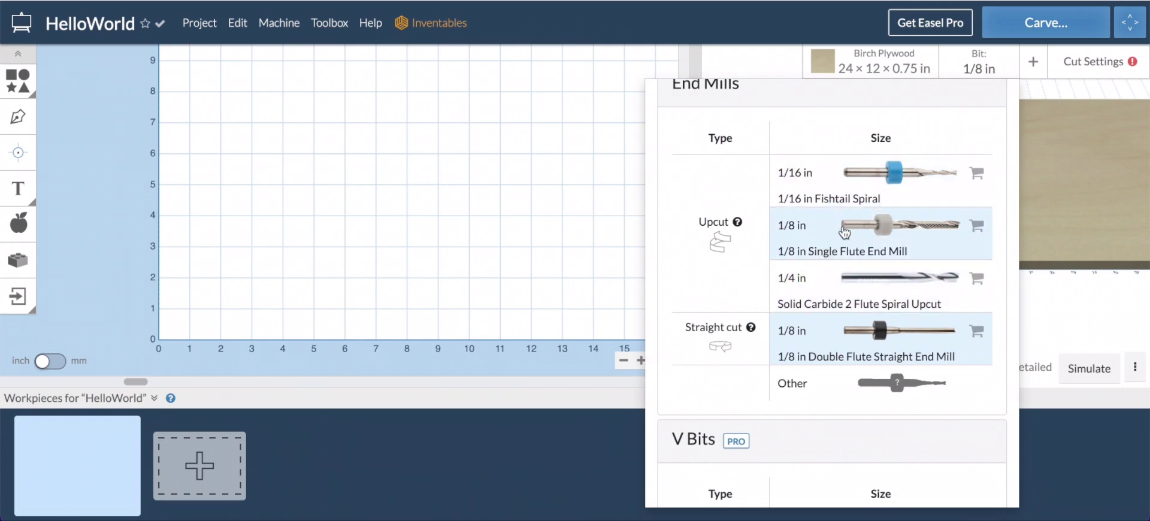
click(823, 275)
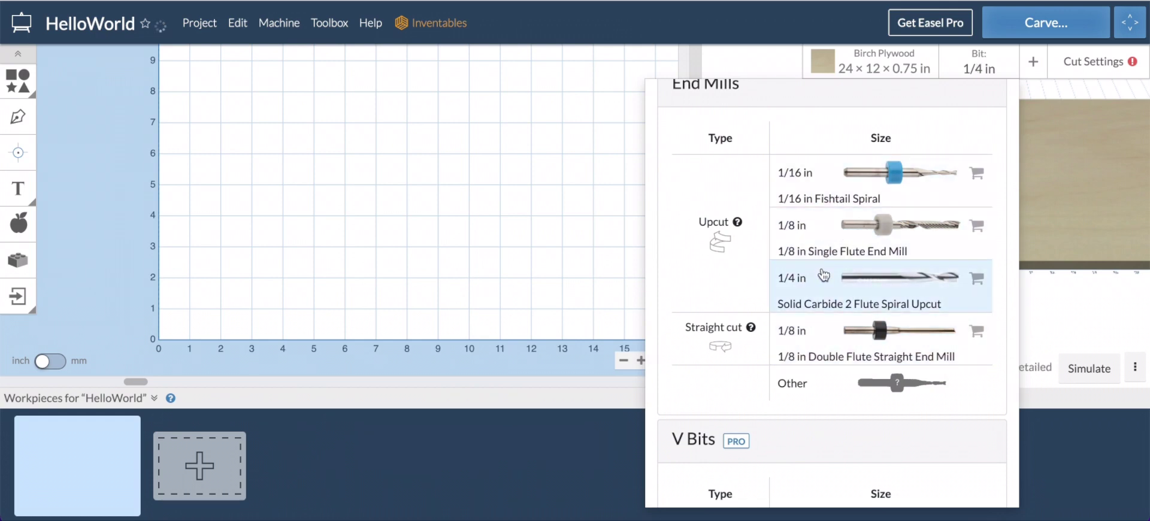
click(1064, 307)
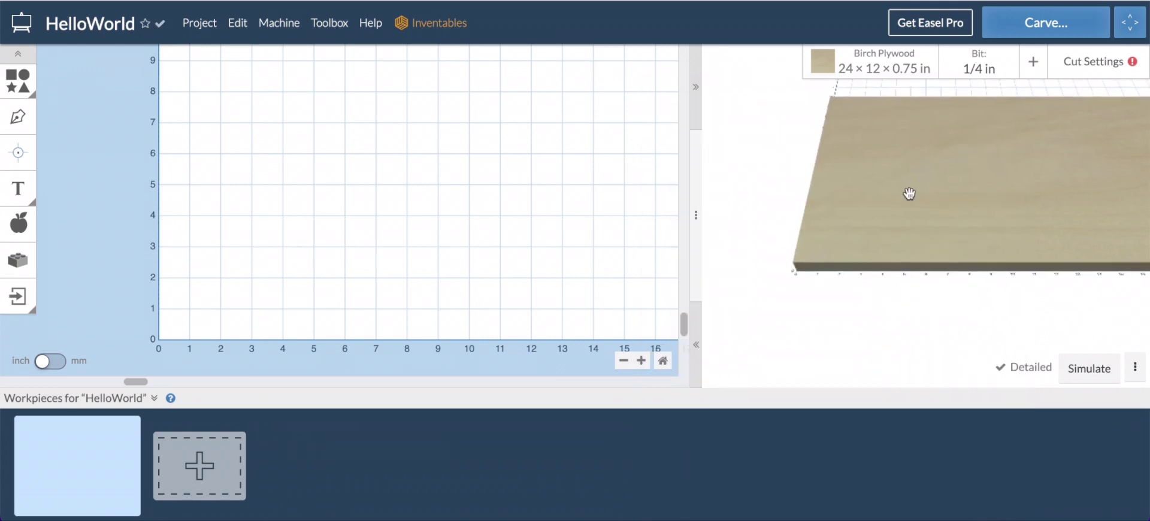
drag(1004, 186, 979, 146)
drag(790, 219, 923, 171)
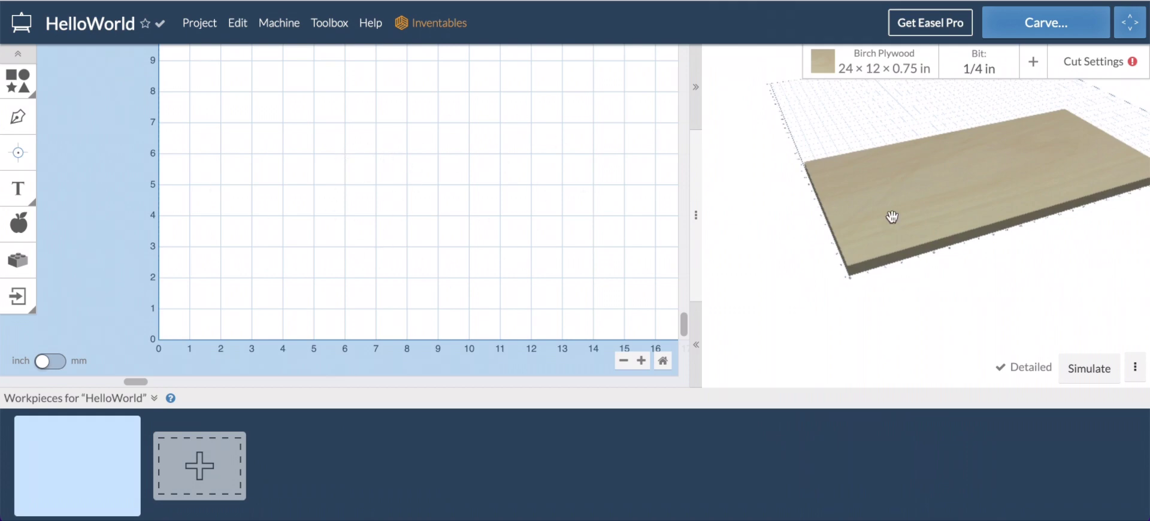
drag(1053, 174, 1001, 259)
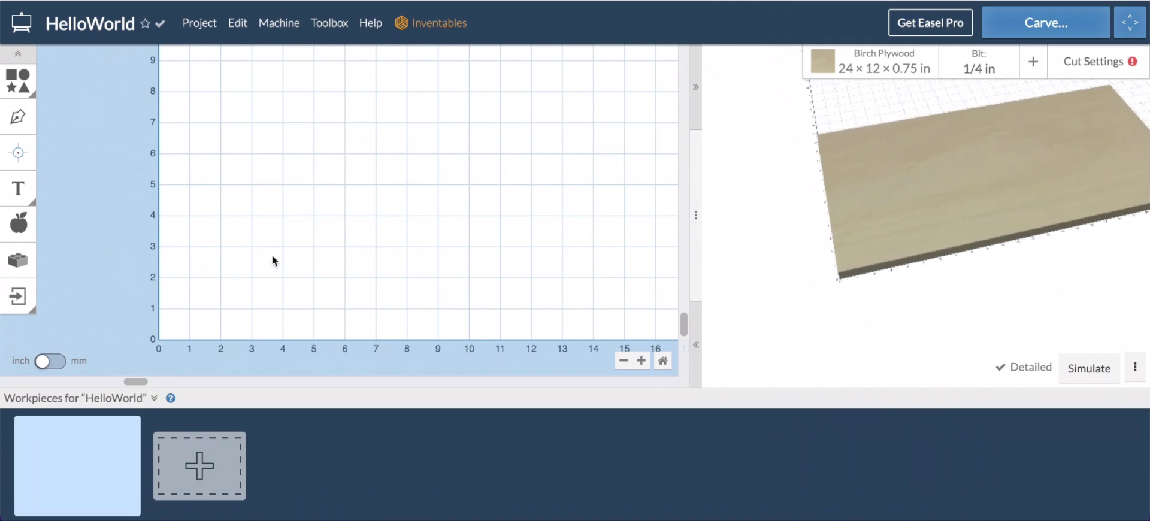
Change the carving bit to the 1/8 in Single Flute End Mill
click(21, 190)
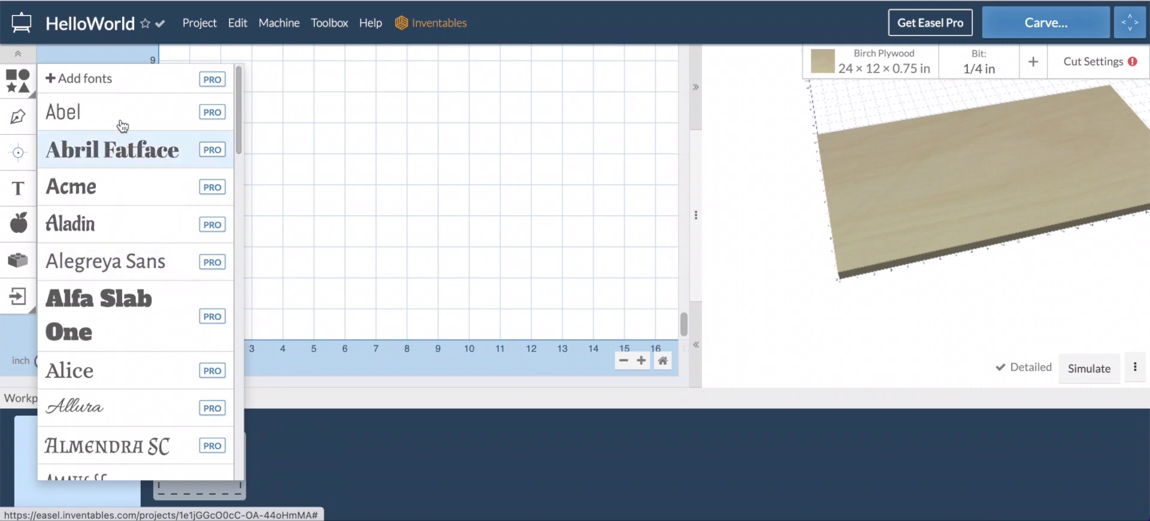
click(958, 66)
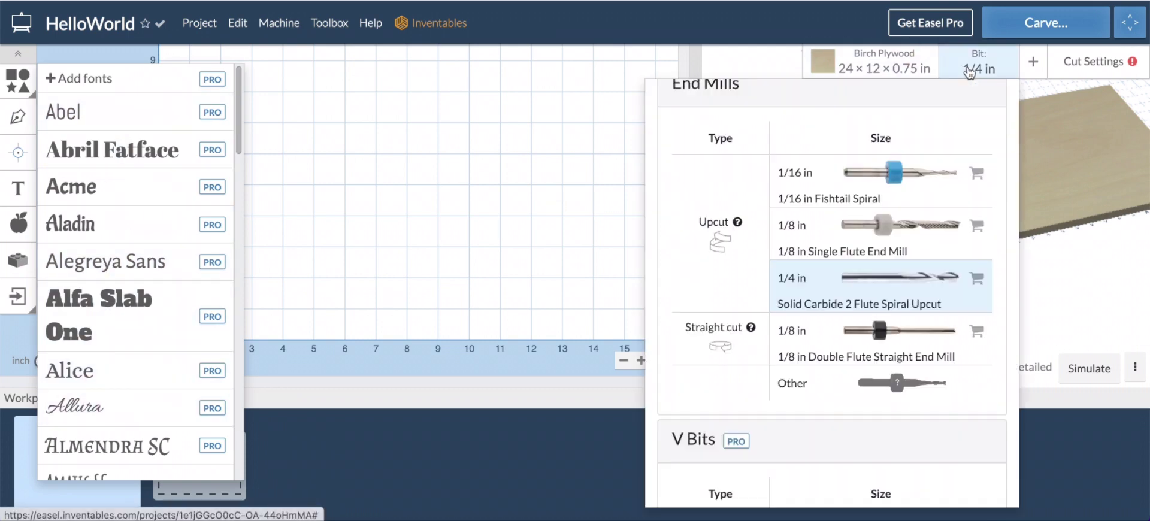
click(810, 232)
click(412, 175)
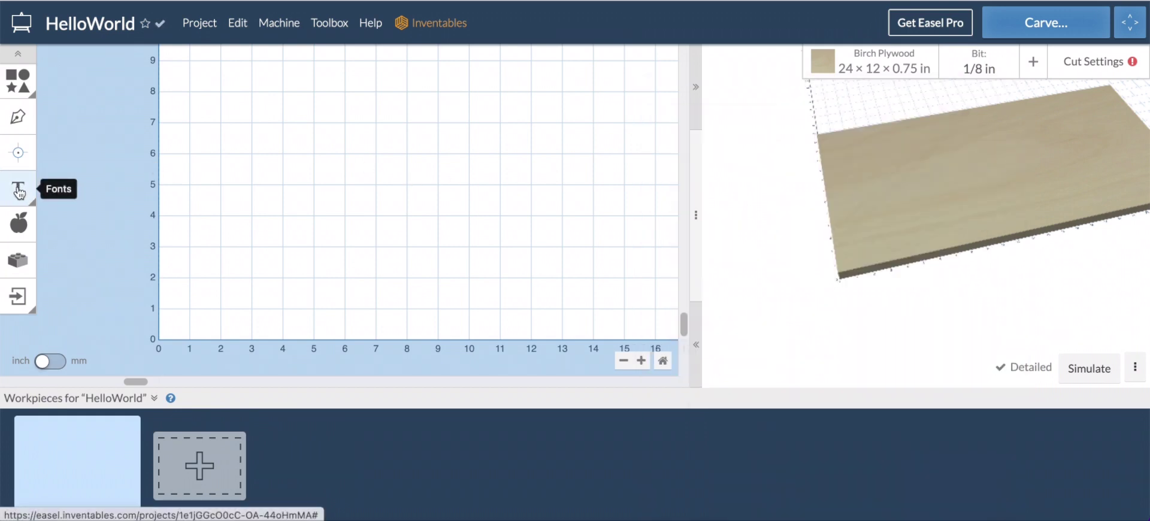
Add a text object in the Bangers font and enlarge it to about 6.8 in wide by 6 in high
click(18, 190)
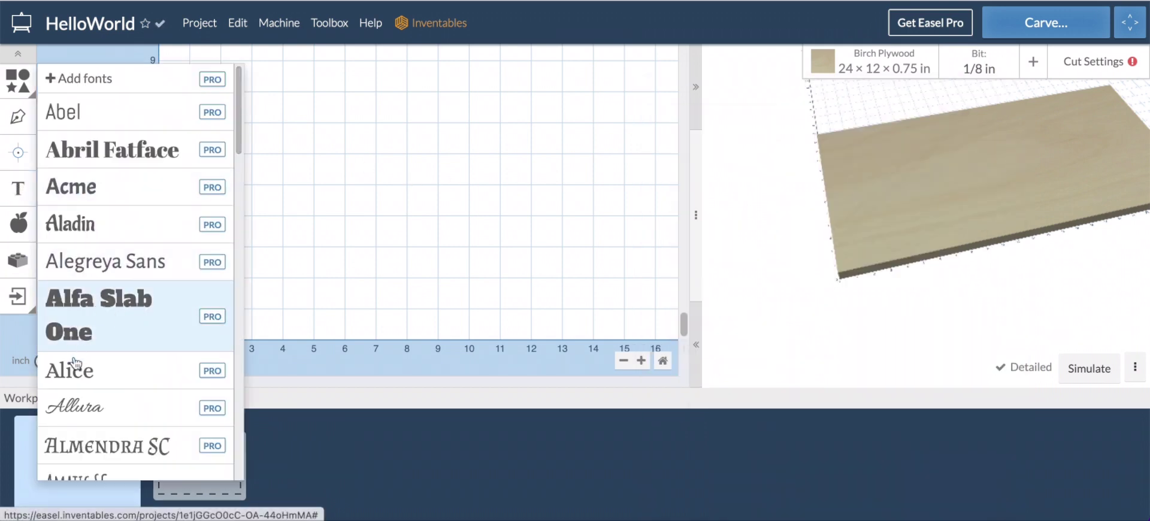
scroll(105, 334, down, 4)
scroll(108, 333, down, 5)
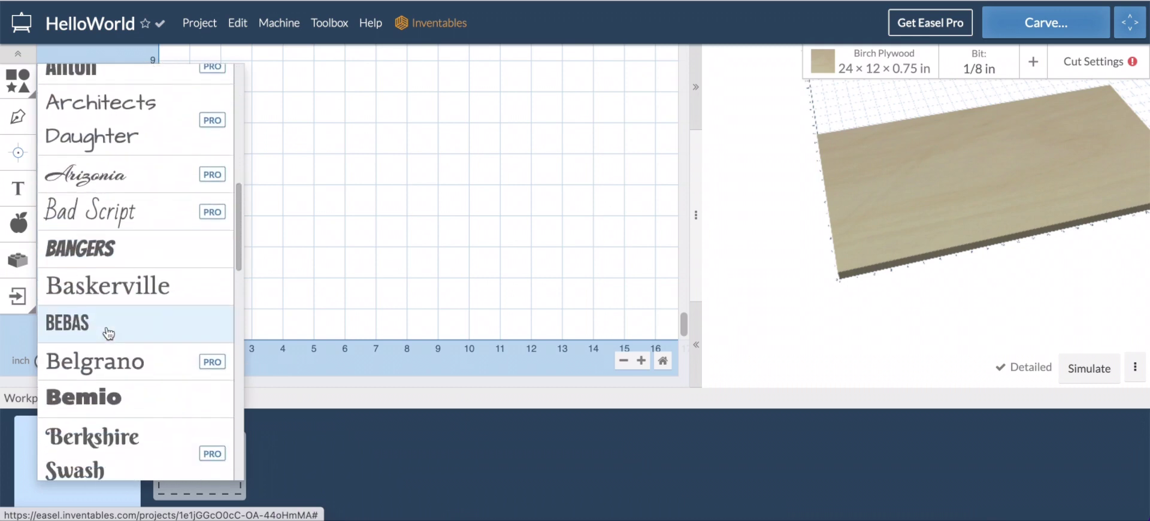
click(78, 248)
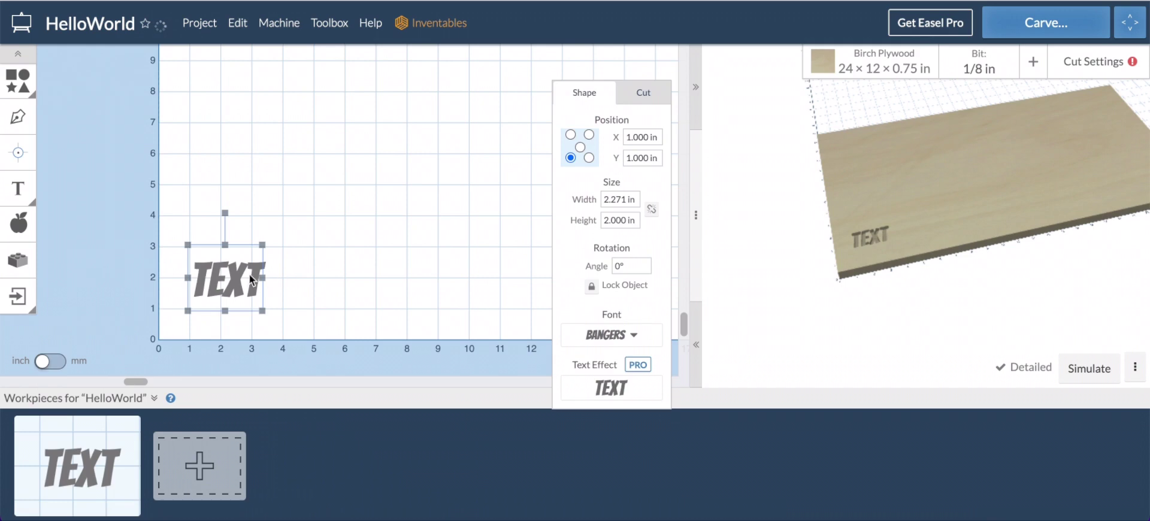
drag(262, 244, 447, 170)
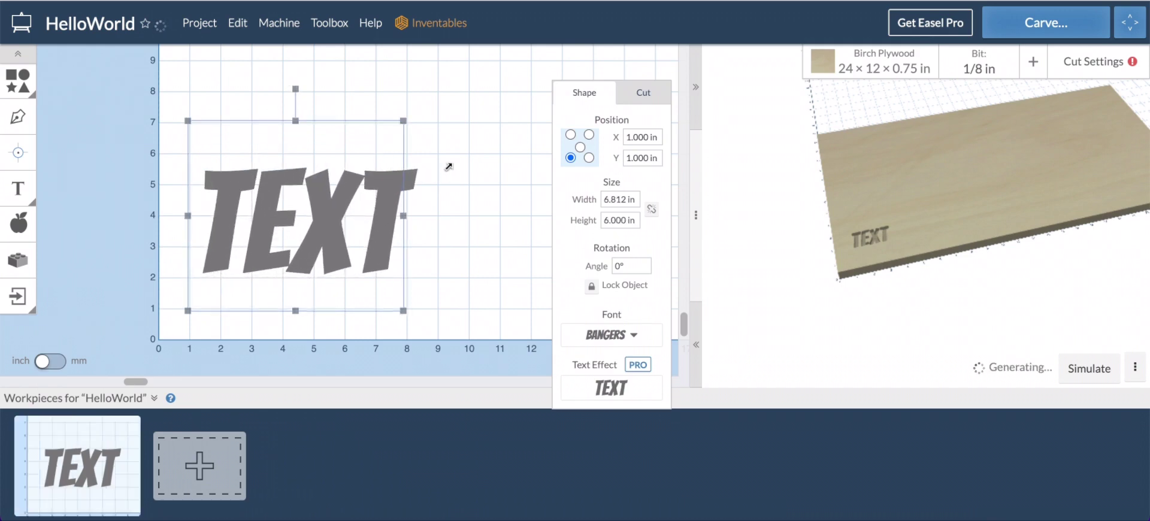
Replace the placeholder text with HELLO WORLD and deselect the text object
double_click(245, 202)
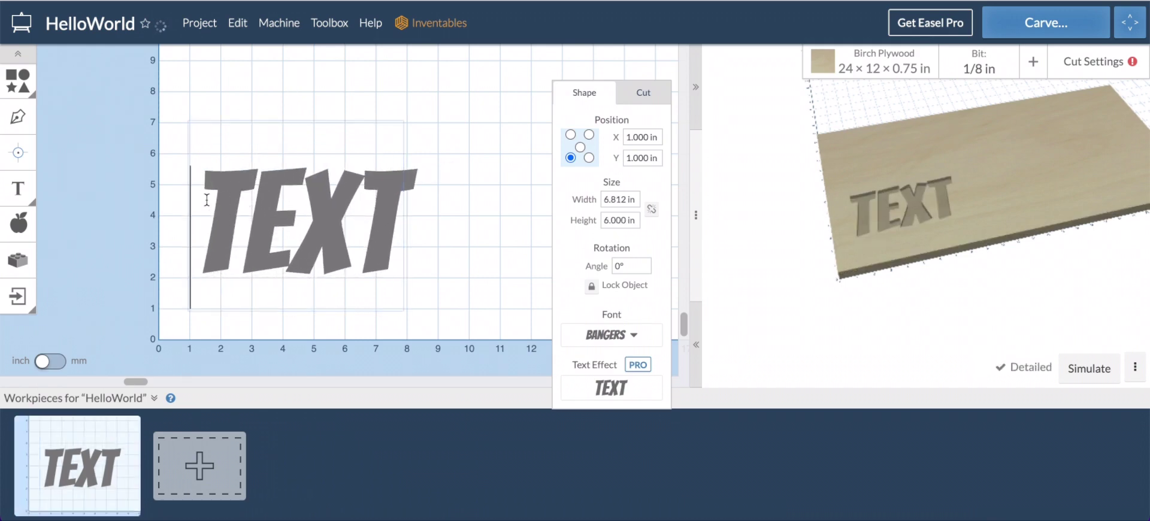
drag(206, 201, 366, 202)
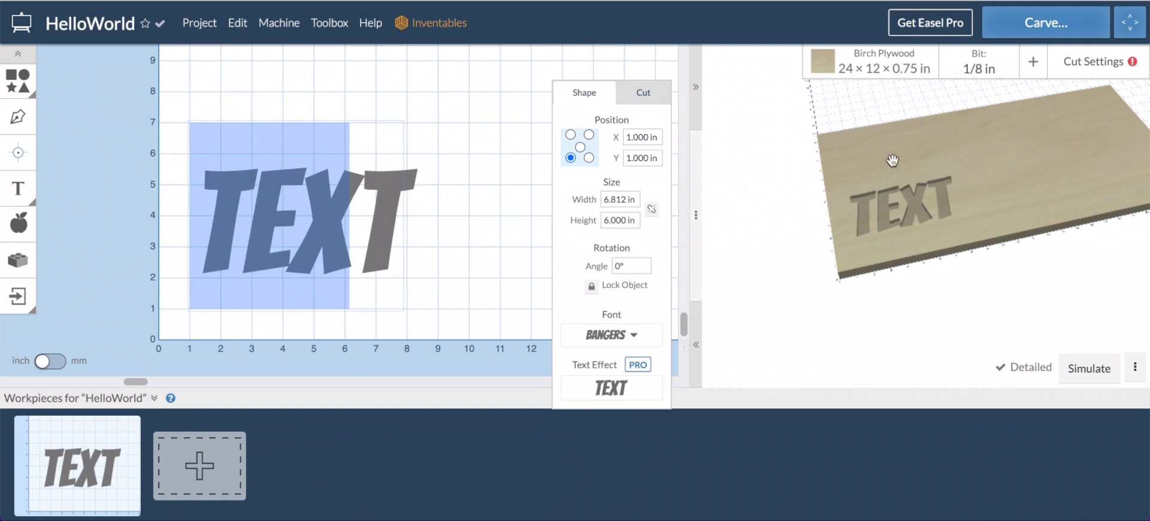
click(212, 240)
drag(200, 207, 425, 197)
text(HELLOW)
key(BackSpace)
text(WORLD)
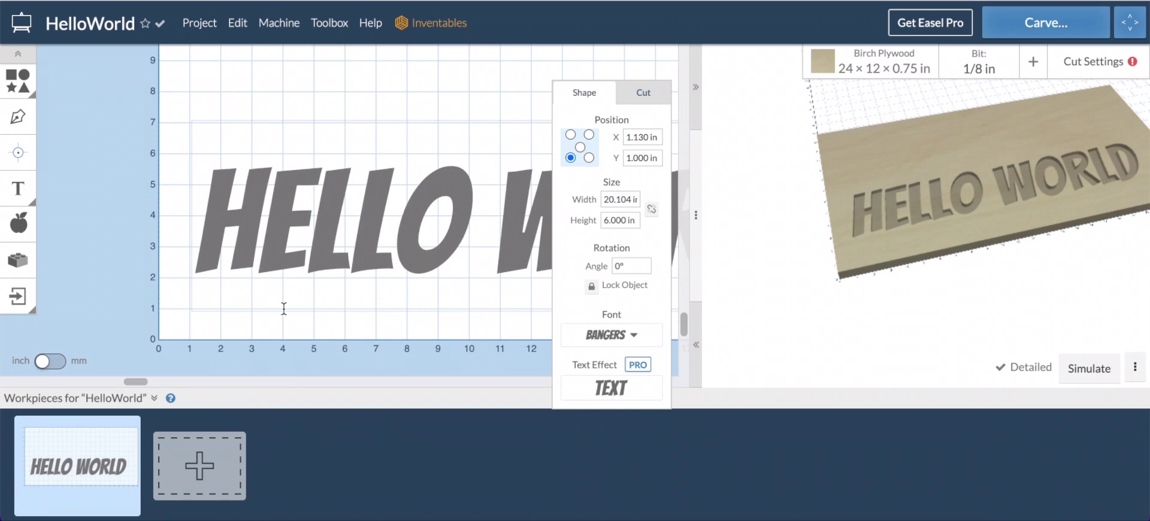
click(157, 182)
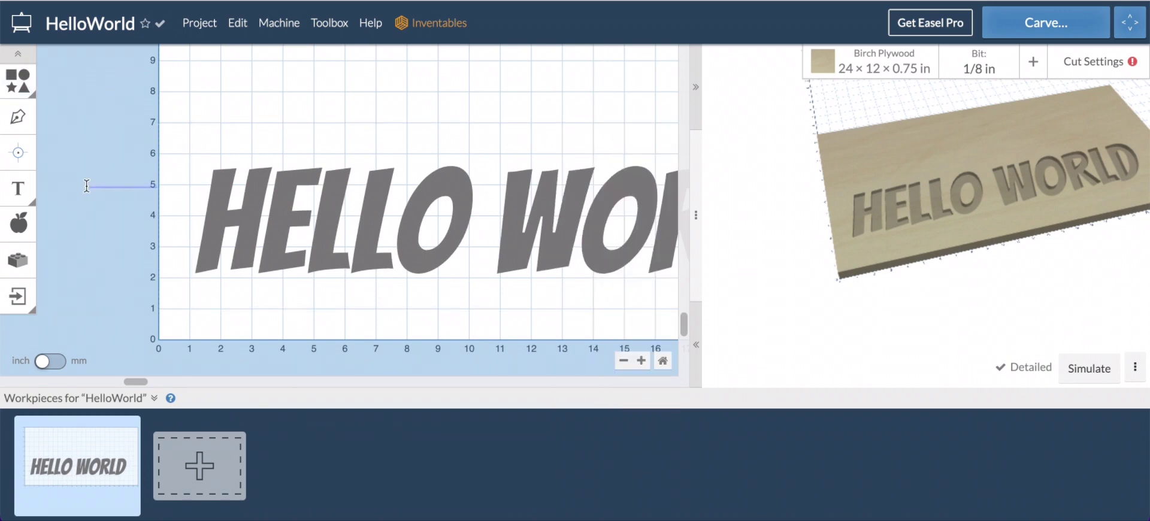
Reposition the HELLO WORLD text on the workpiece at about X 1.13 in, Y 1.04 in
scroll(536, 200, down, 3)
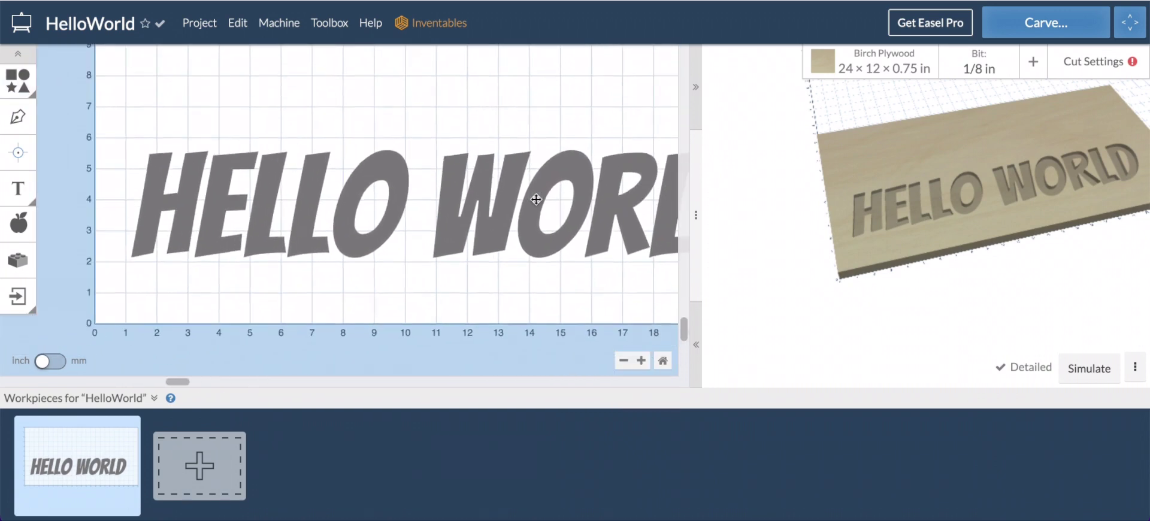
scroll(536, 200, up, 2)
scroll(537, 199, up, 5)
scroll(536, 199, down, 4)
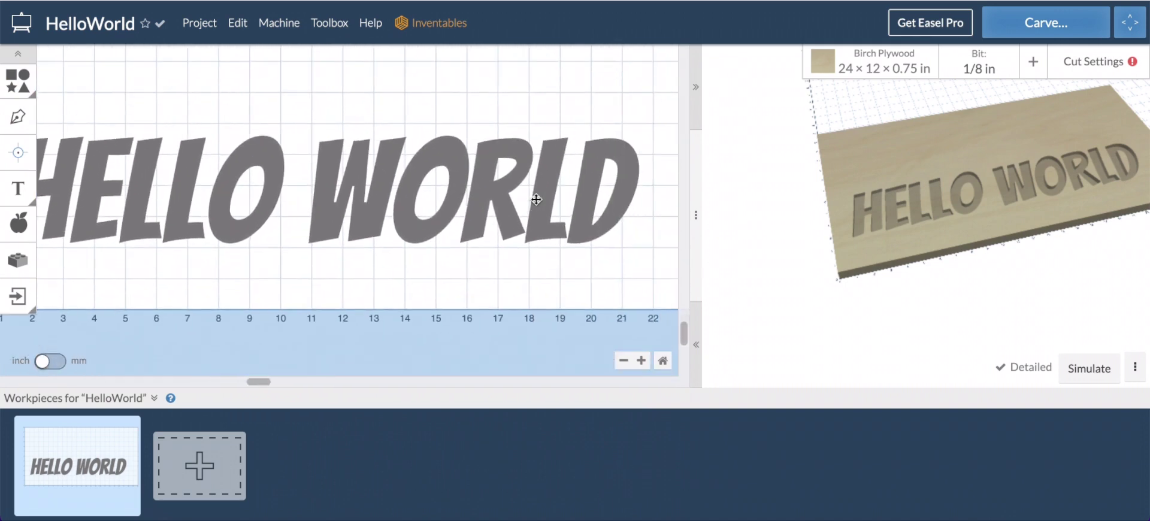
click(641, 360)
click(624, 360)
scroll(398, 221, down, 5)
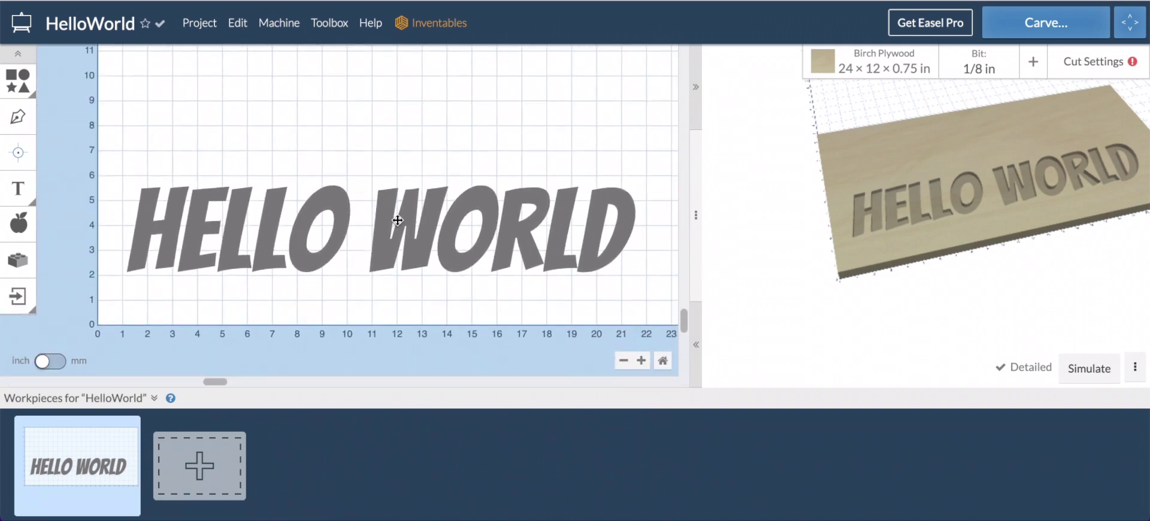
scroll(398, 221, down, 2)
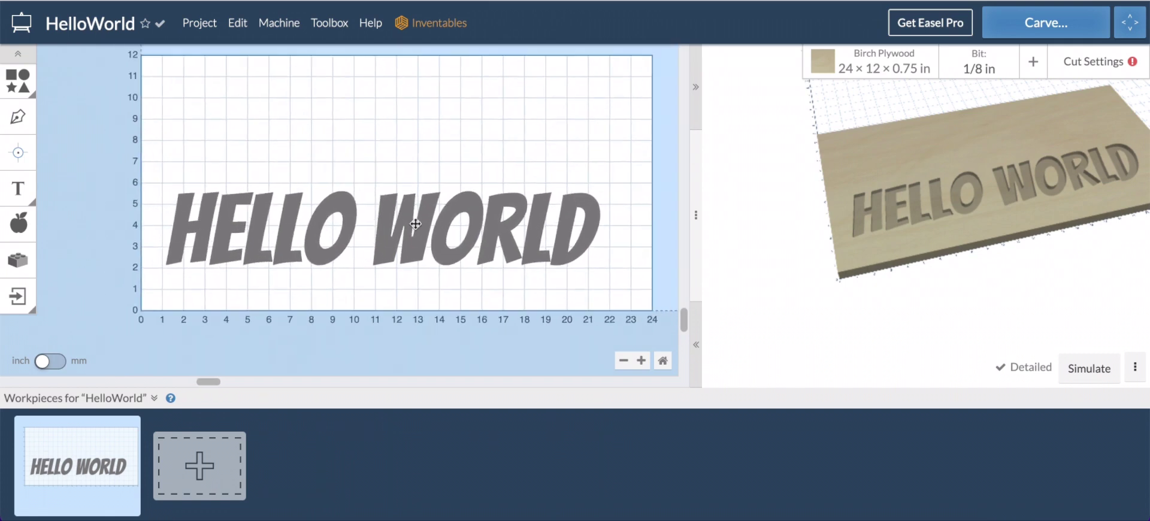
click(263, 247)
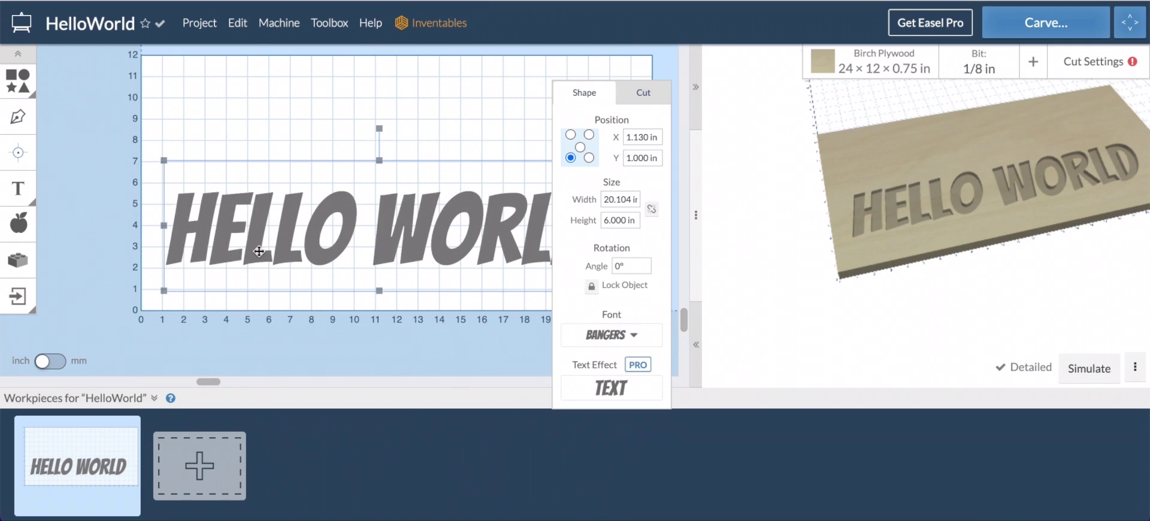
drag(292, 232, 283, 240)
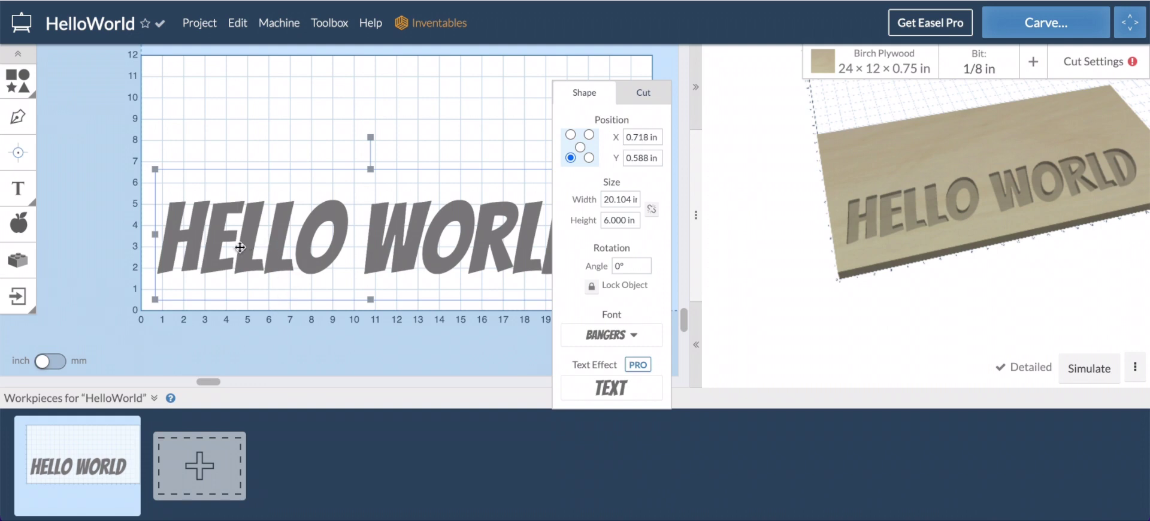
drag(211, 257, 197, 267)
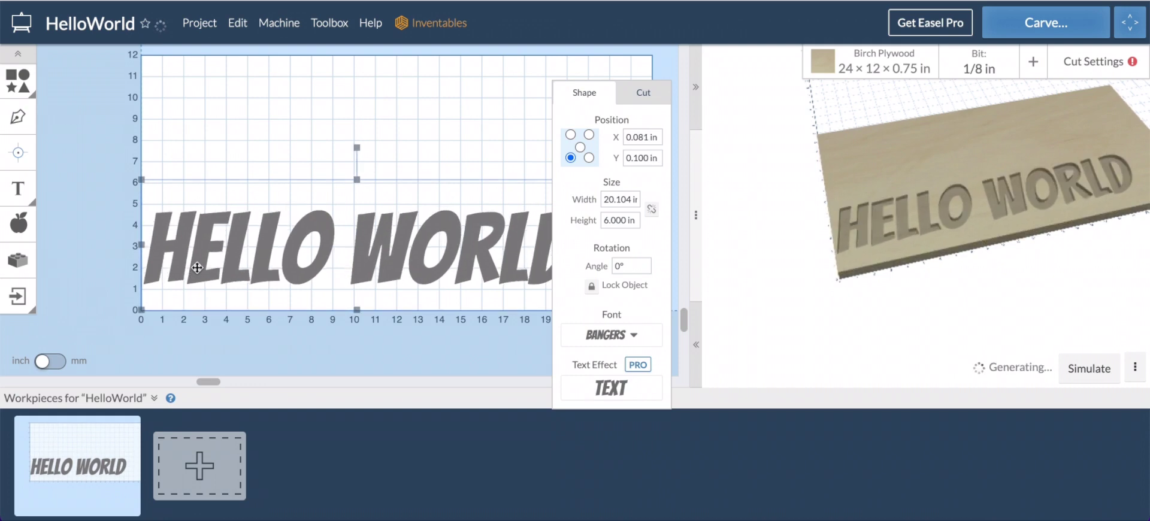
drag(197, 267, 219, 248)
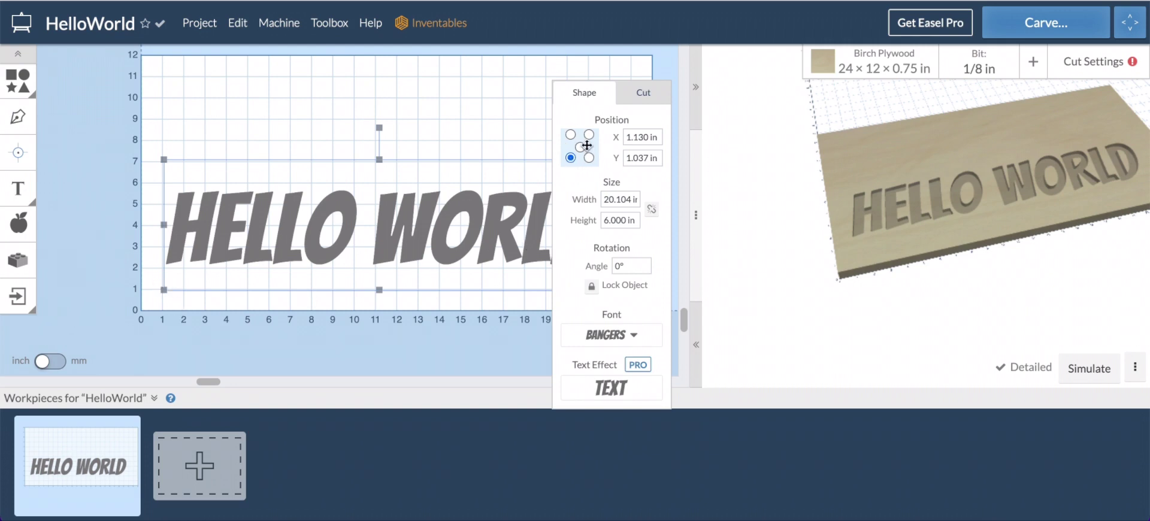
Try rotating the text to 90° and back to 0°, and look through the available text effects
click(625, 267)
key(BackSpace)
text(90)
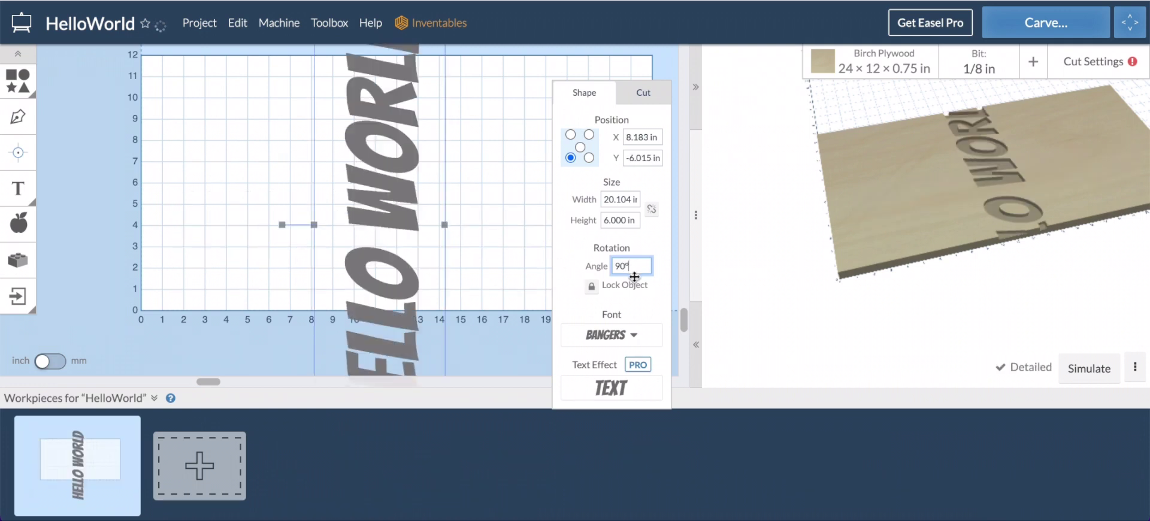
drag(644, 267, 555, 259)
text(0)
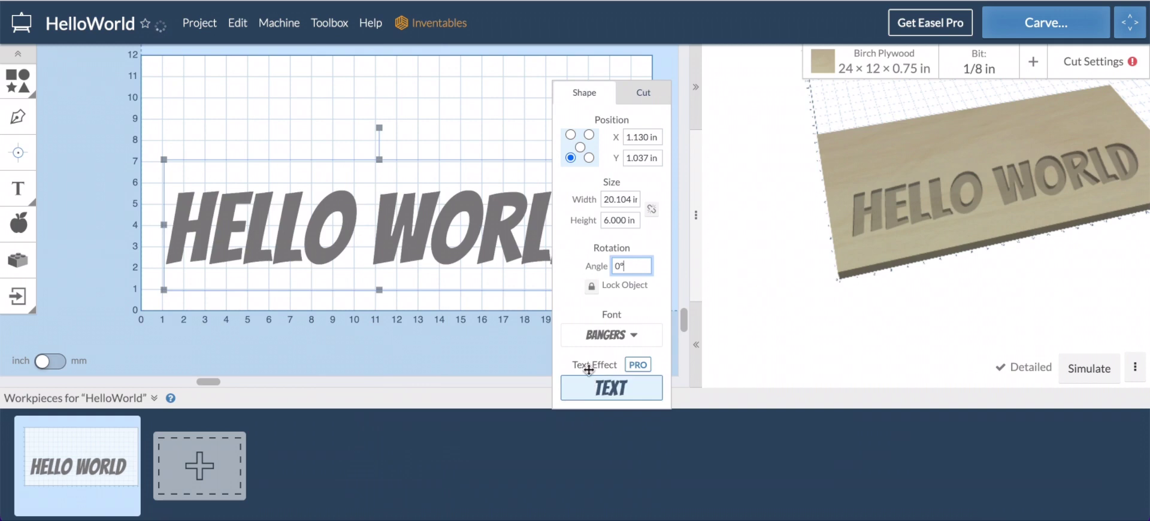
click(612, 389)
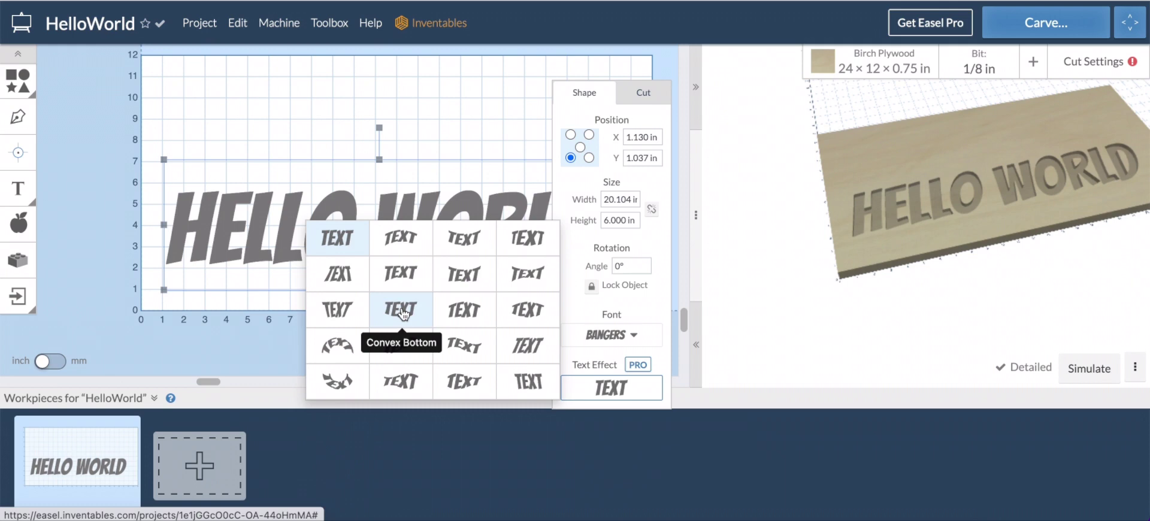
click(253, 325)
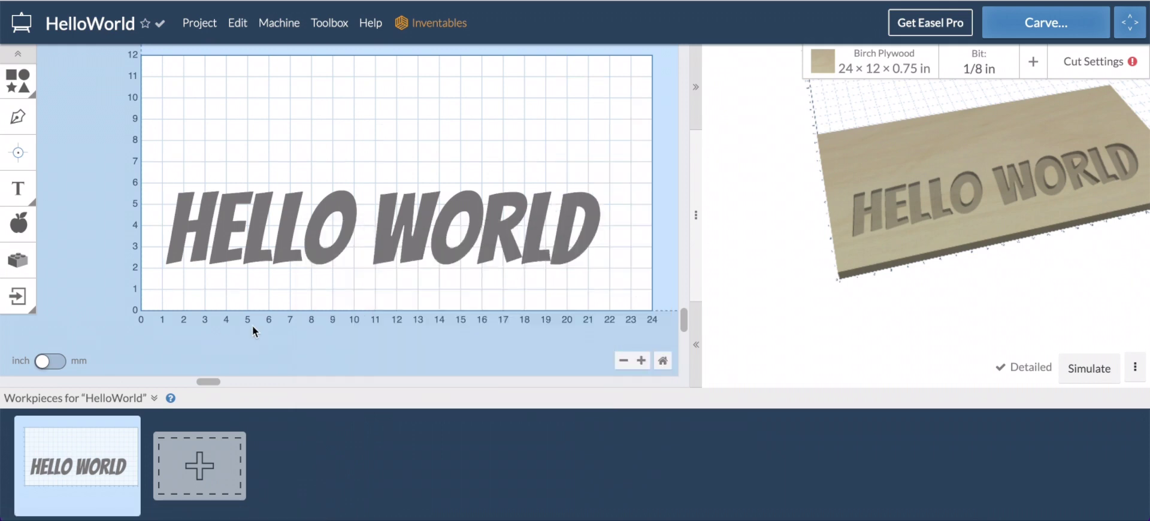
Set the cut depth of the HELLO WORLD text to 0.125 in
click(443, 242)
click(640, 97)
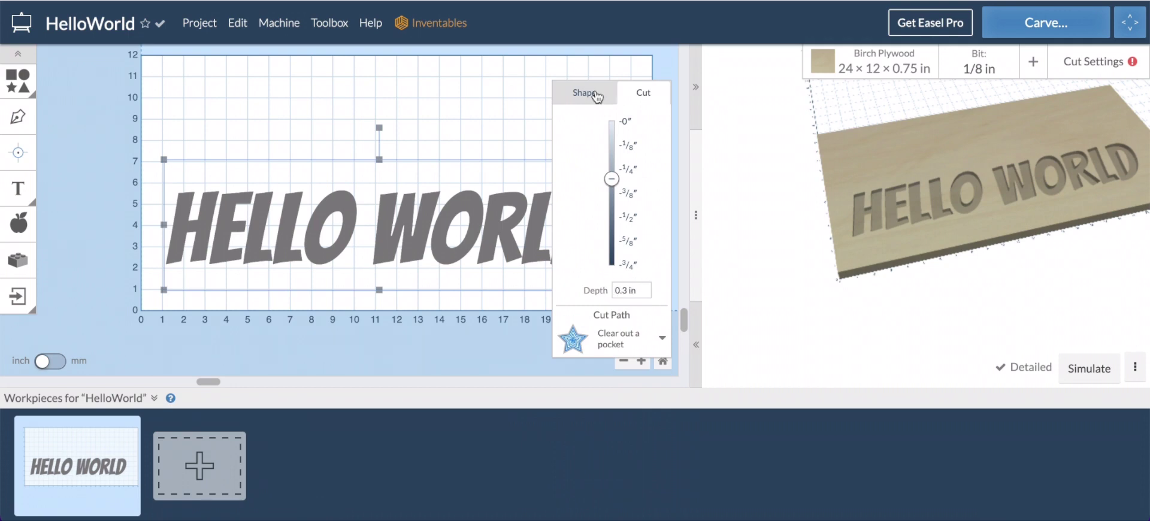
drag(612, 179, 612, 146)
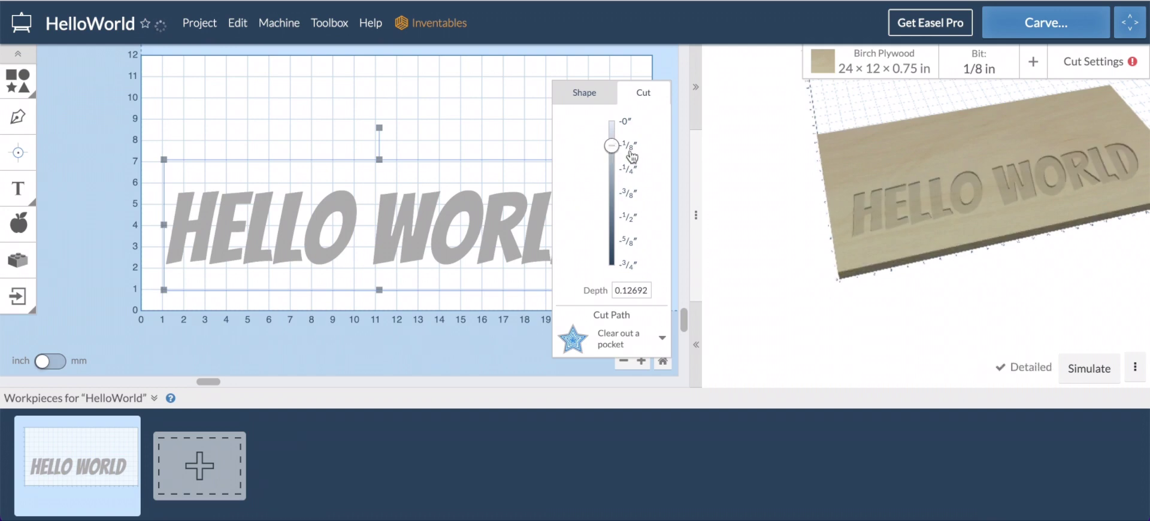
drag(632, 290, 665, 290)
text(5)
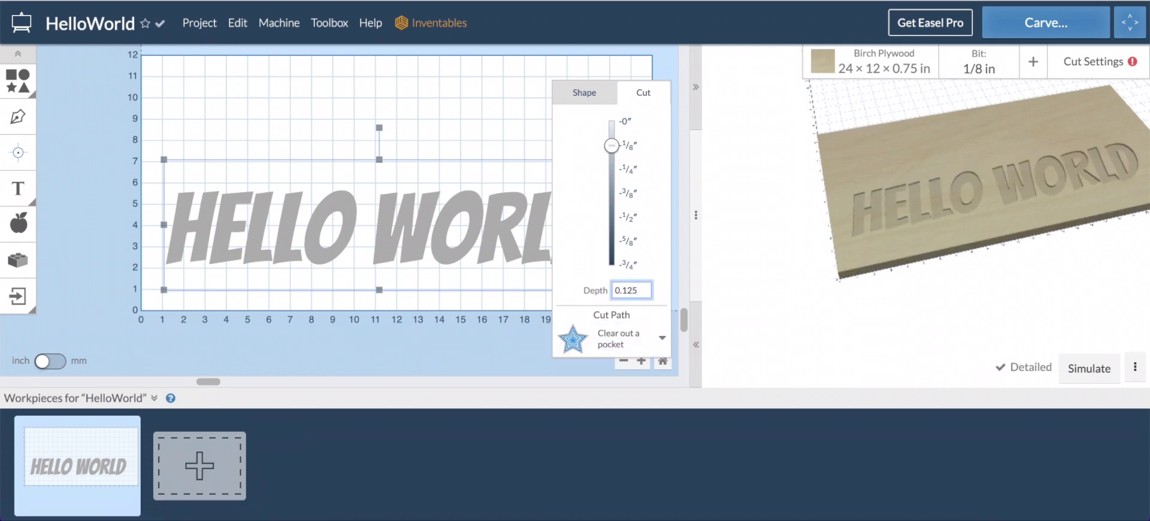
Try the on-path and outside-path cut options for the text, and set its cut path to Cut inside shape path
click(618, 341)
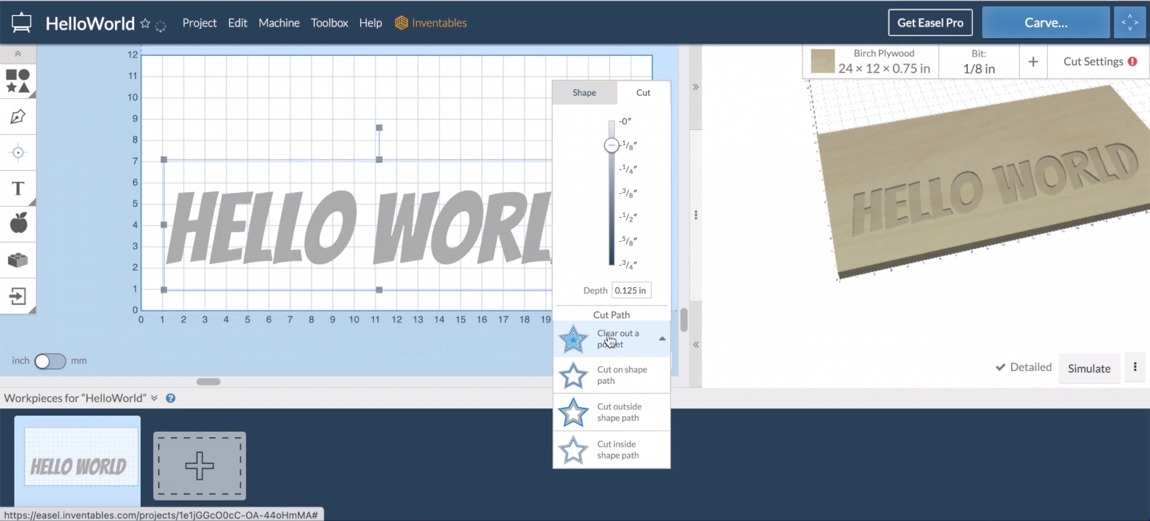
click(623, 377)
scroll(975, 238, up, 4)
scroll(962, 239, up, 2)
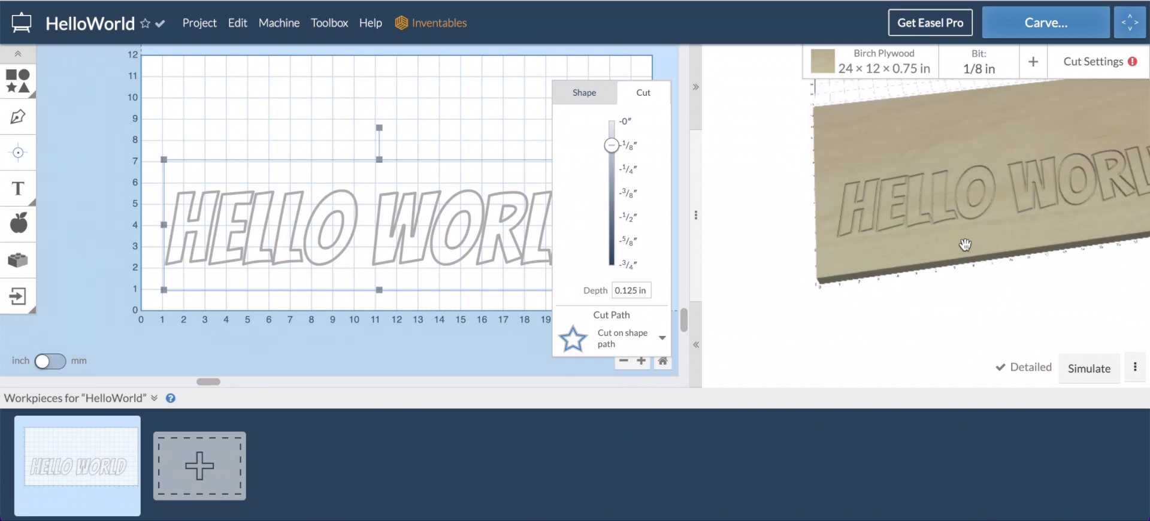
click(663, 343)
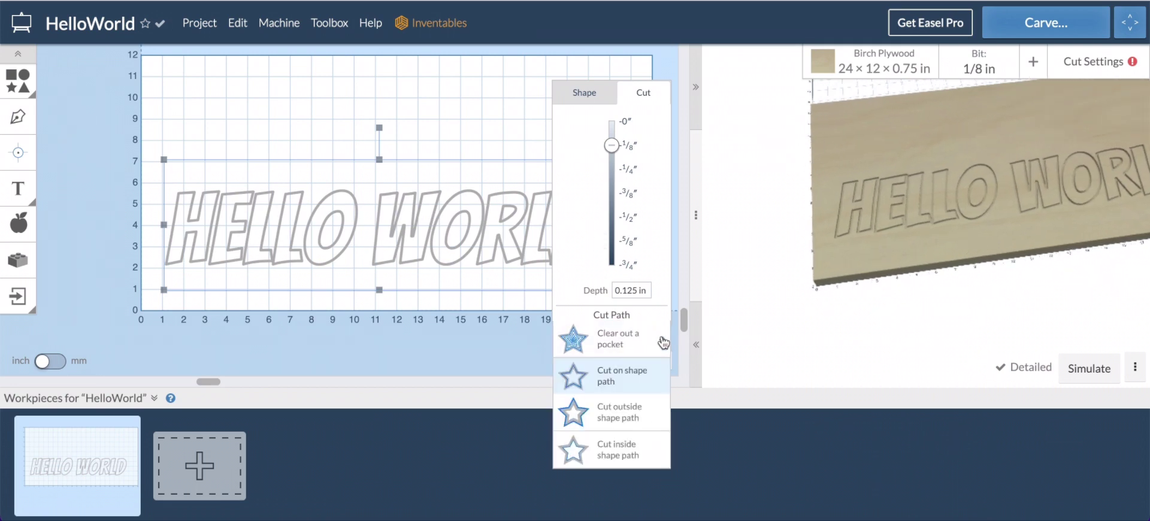
click(618, 419)
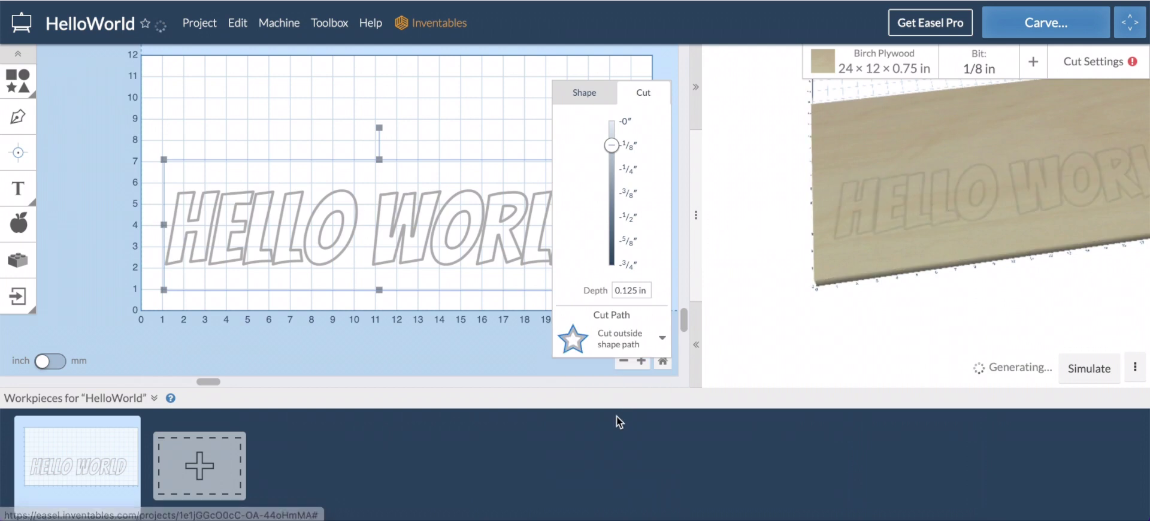
click(628, 342)
click(613, 459)
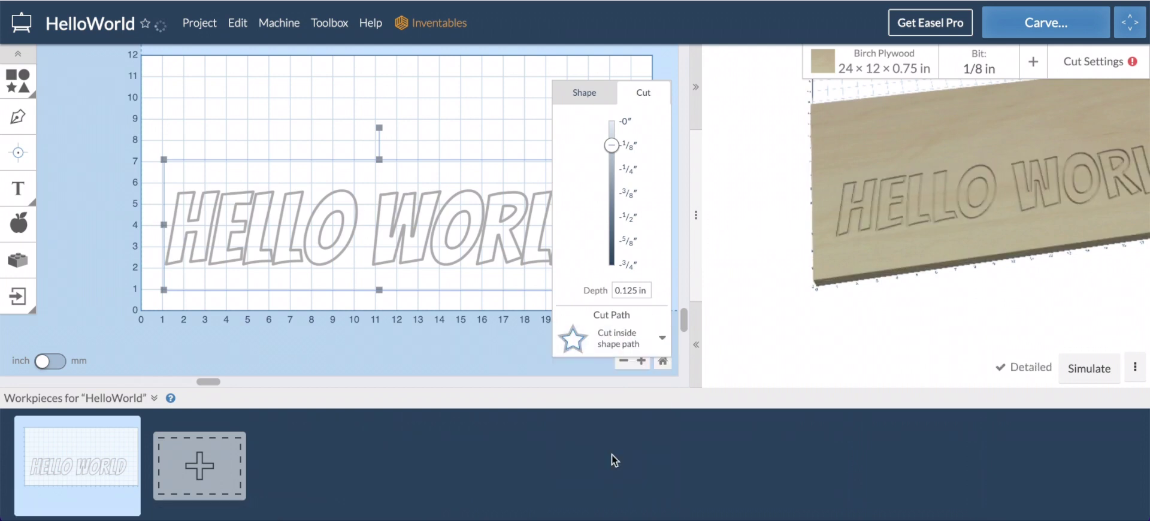
click(611, 346)
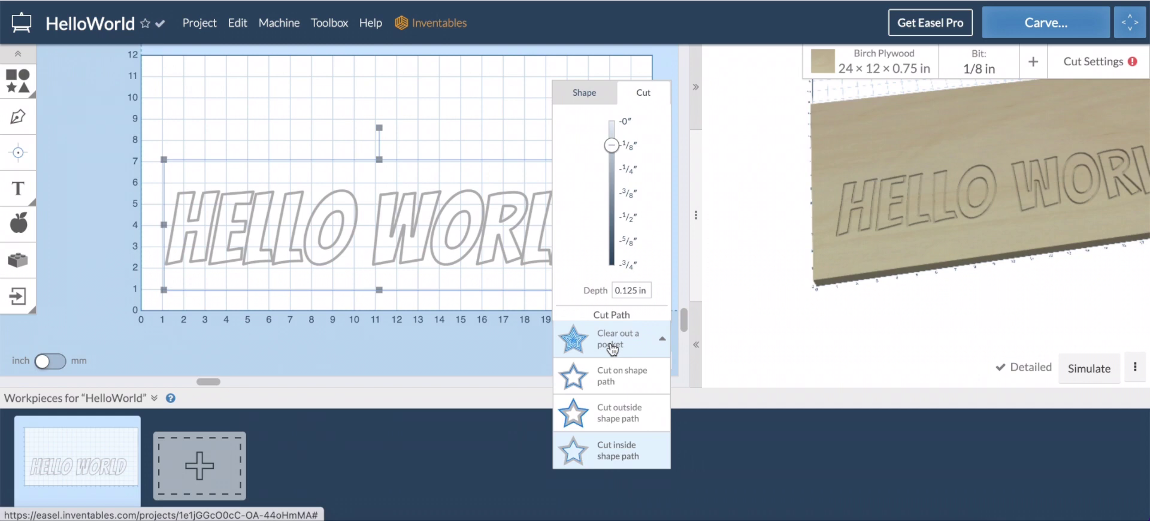
click(372, 357)
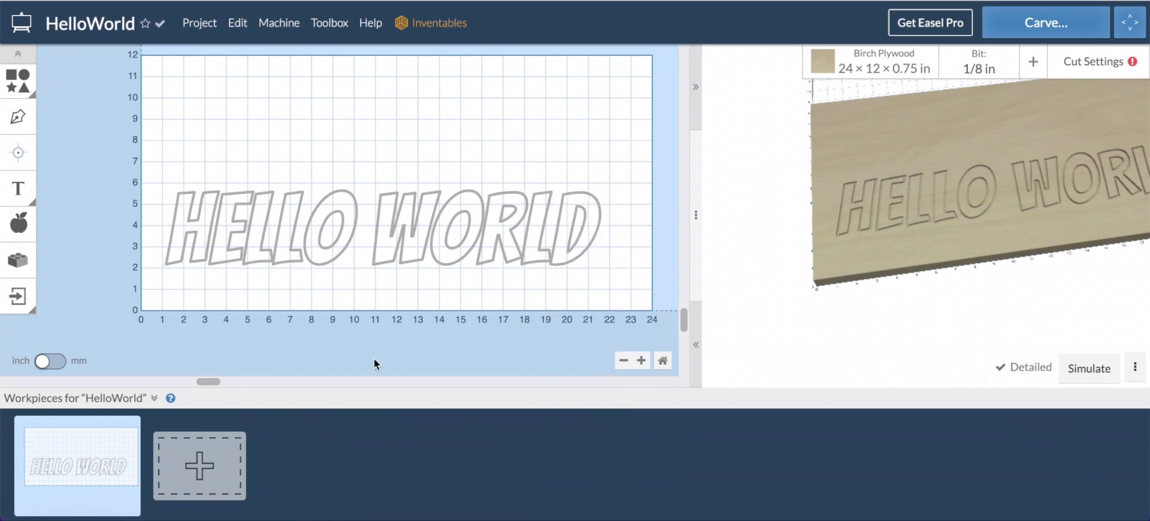
click(397, 229)
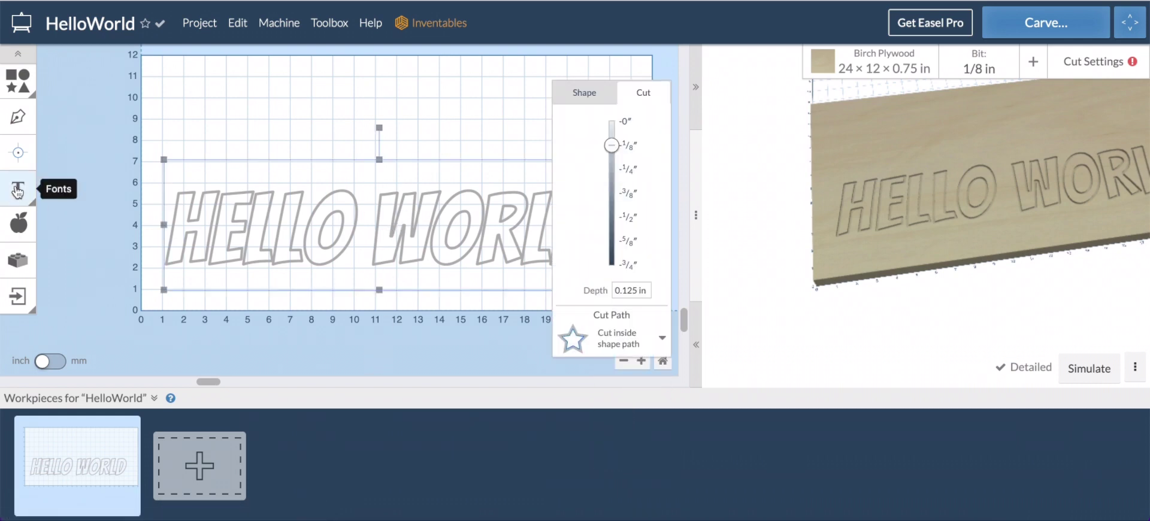
Add a square and stretch it over the HELLO WORLD text to about 20.4 in wide by 4.4 in high
click(20, 90)
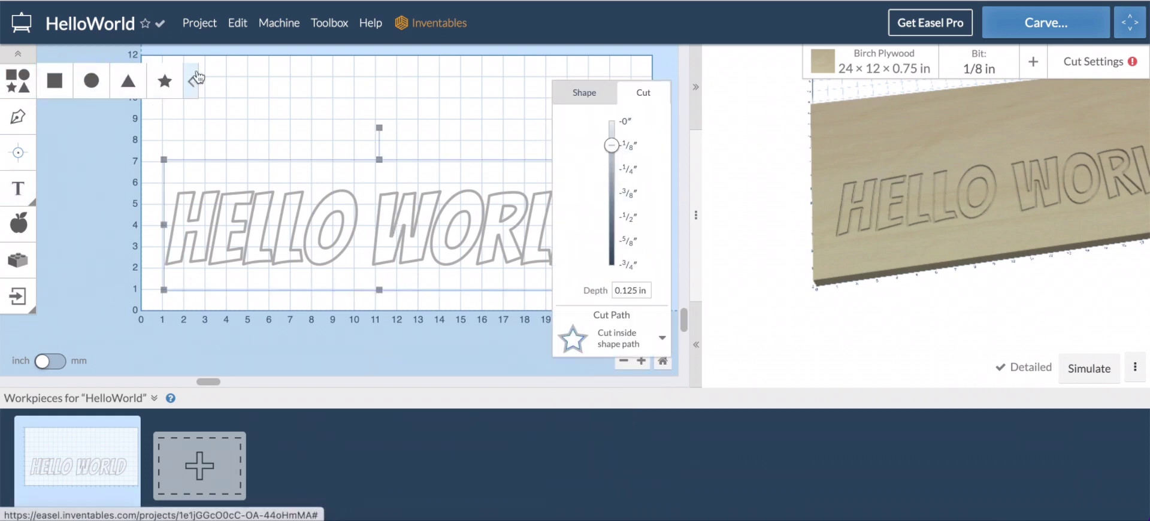
click(56, 83)
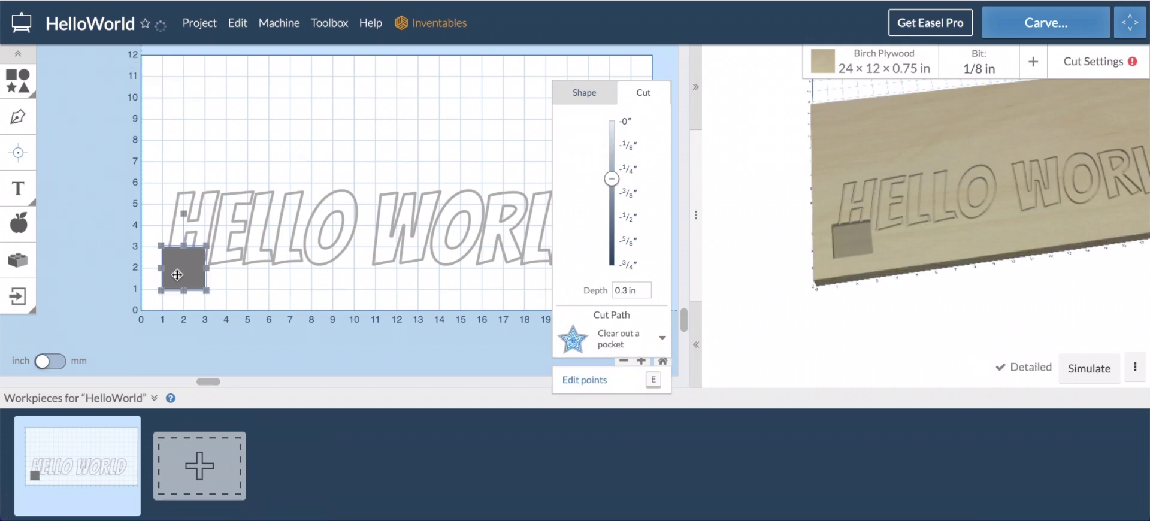
drag(175, 246, 169, 178)
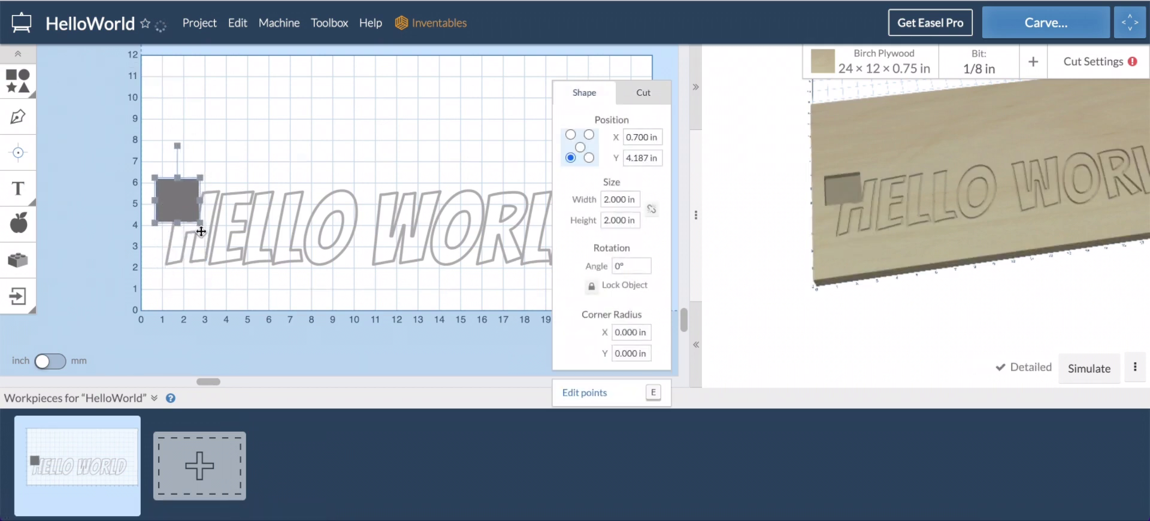
drag(201, 224, 601, 233)
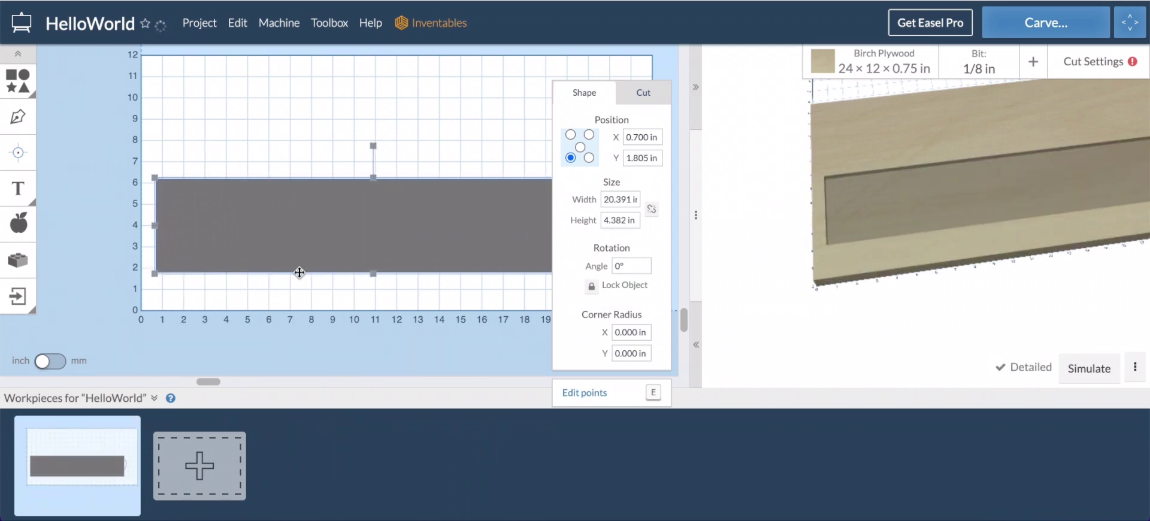
Extend the rectangle downward to about 5.45 in high and move it to about X 0.59 in, Y 0.88 in
drag(373, 280, 372, 296)
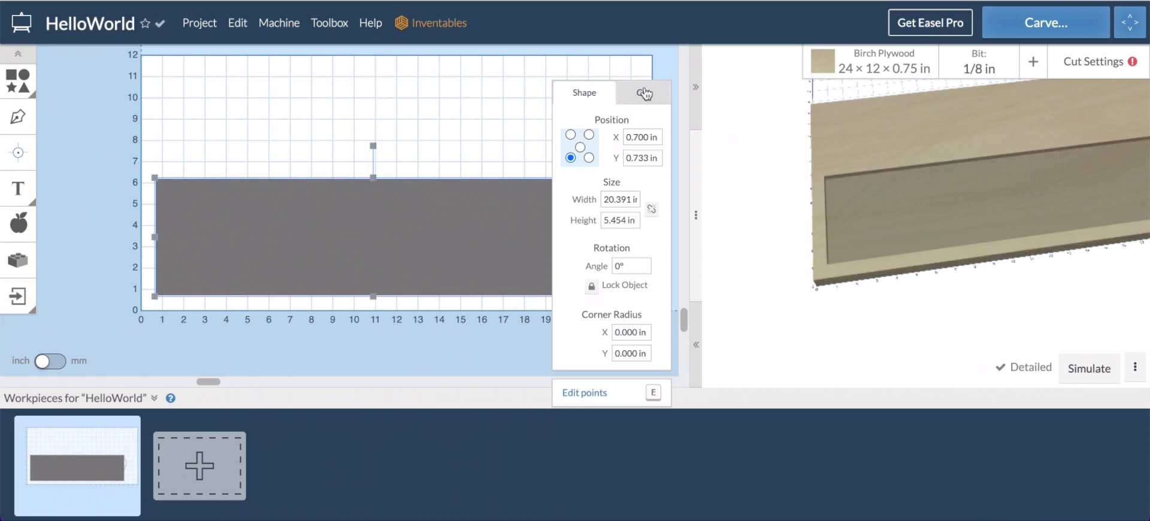
right_click(343, 249)
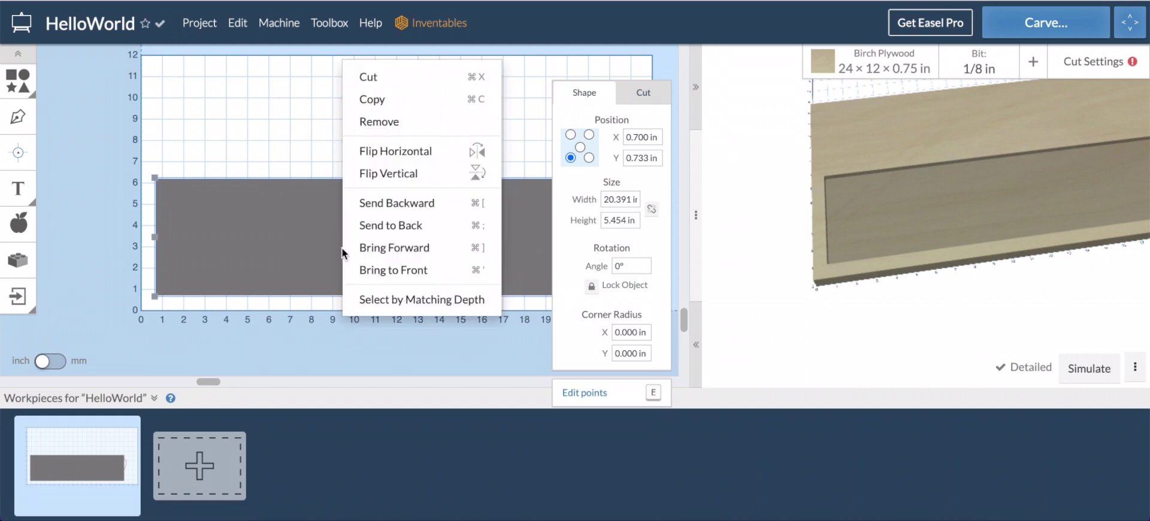
click(260, 249)
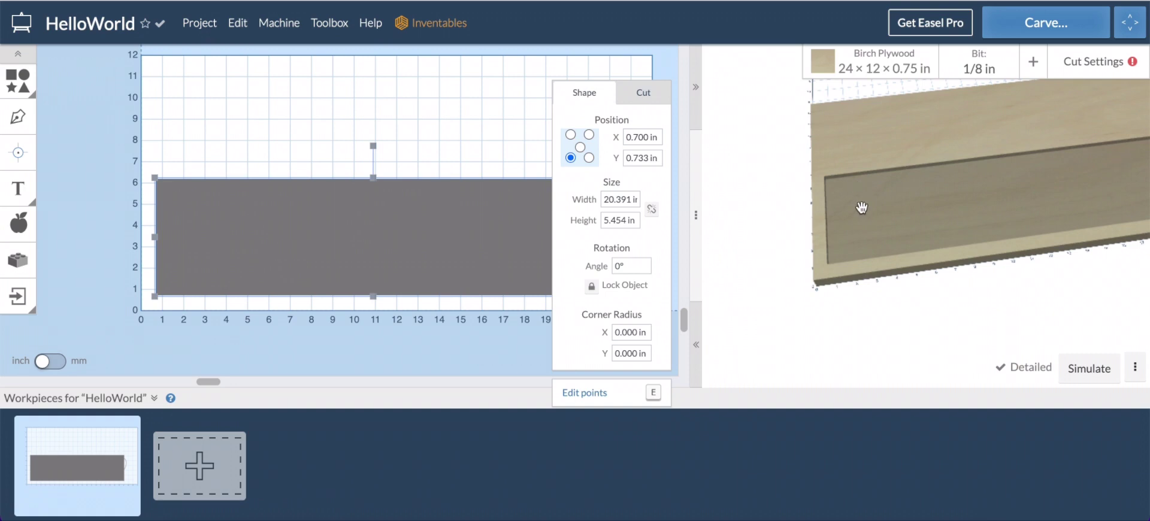
drag(341, 220, 376, 254)
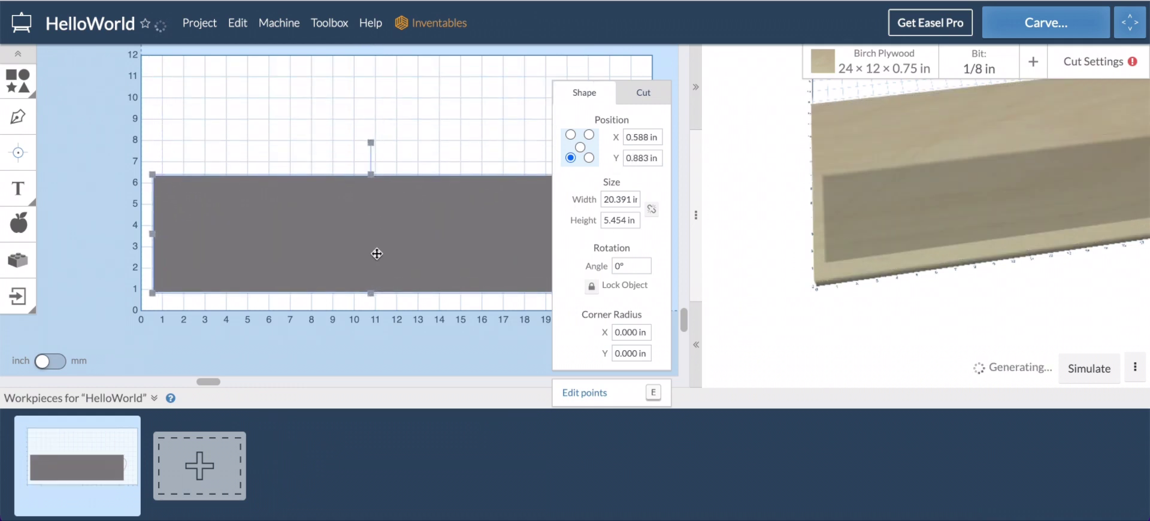
Set the rectangle's cut path to Cut on shape path and shift the HELLO WORLD text slightly down to about Y 0.51 in
click(632, 101)
click(613, 341)
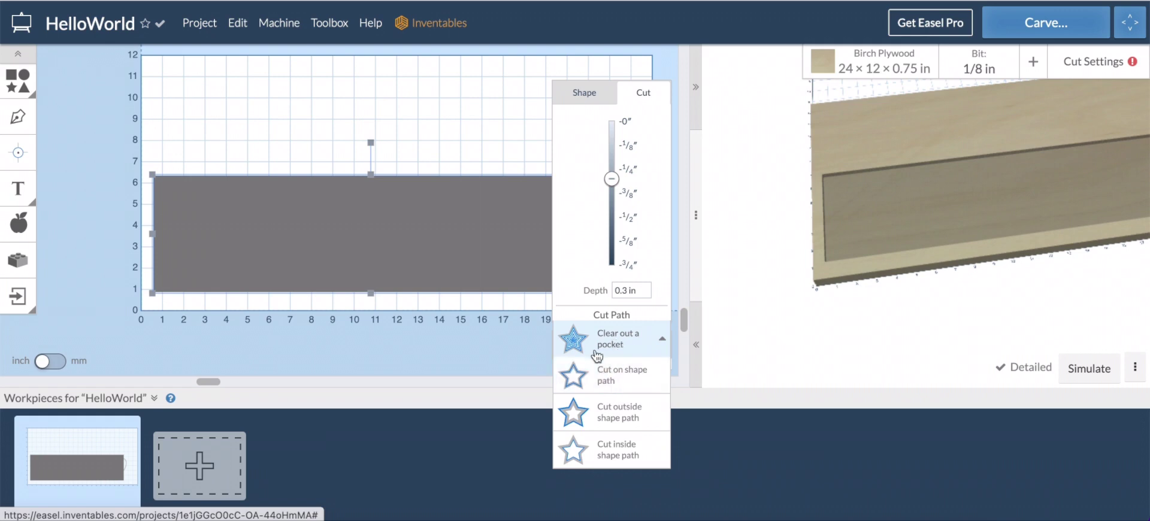
click(614, 376)
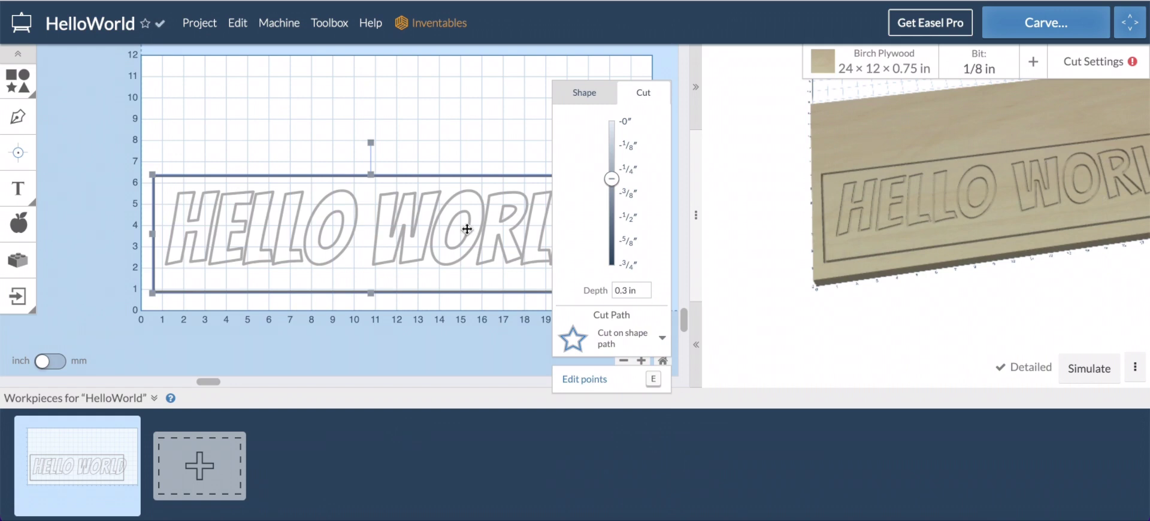
drag(372, 229, 371, 240)
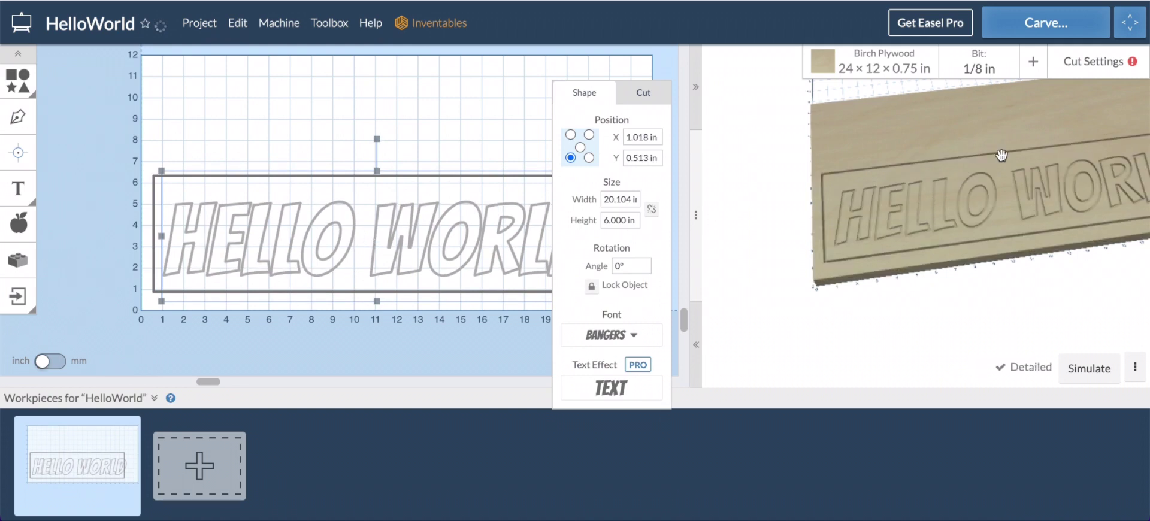
Try drawing a diamond about 6.9 in wide by 3 in high above the rectangle with the Pen tool, and undo it
click(17, 79)
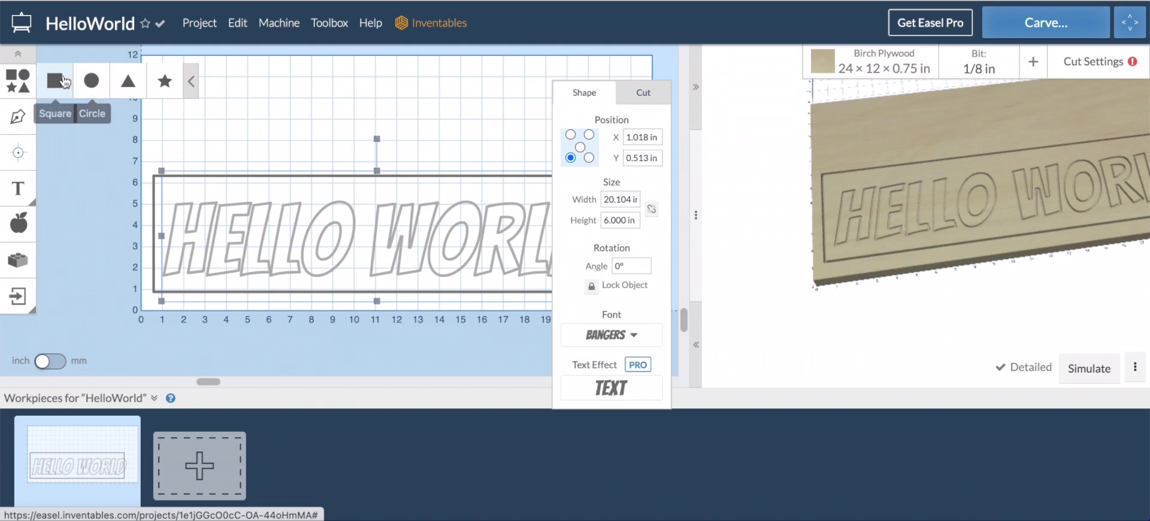
click(20, 117)
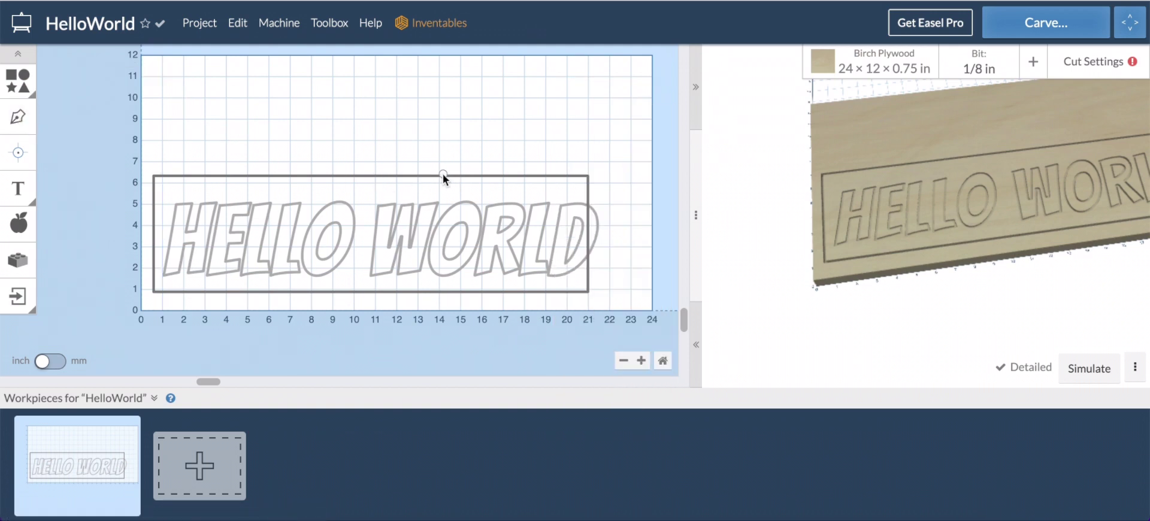
click(325, 99)
click(400, 135)
click(323, 100)
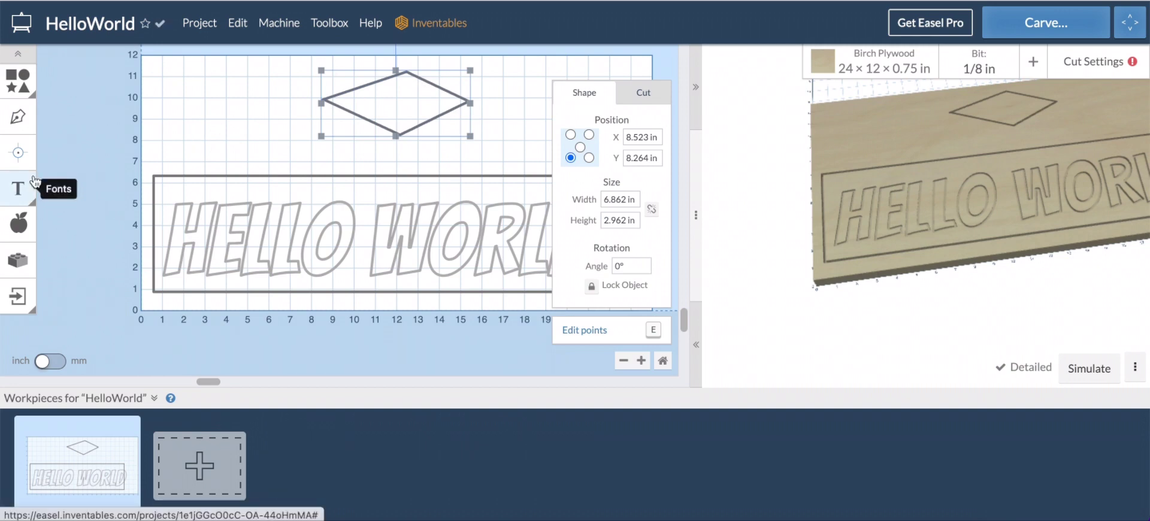
key(ctrl+z)
key(ctrl+z)
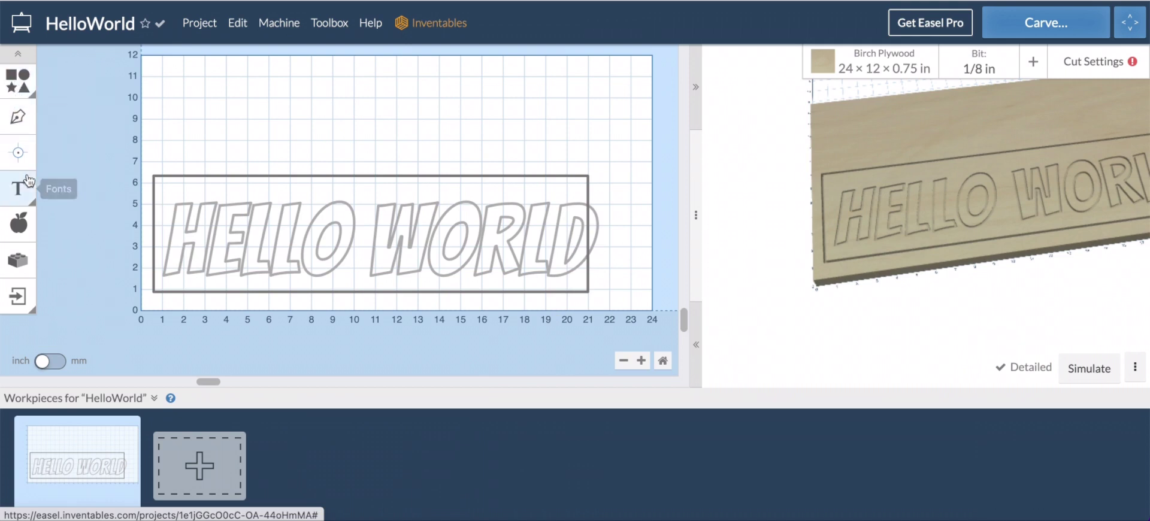
Browse the new designs in the Design Library and close it without inserting any
click(19, 224)
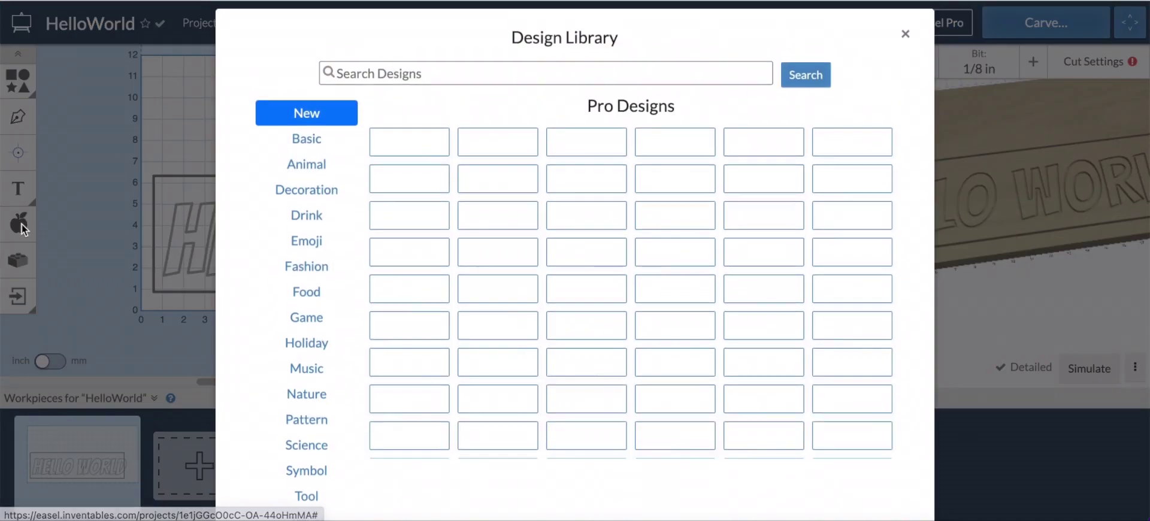
scroll(661, 376, down, 10)
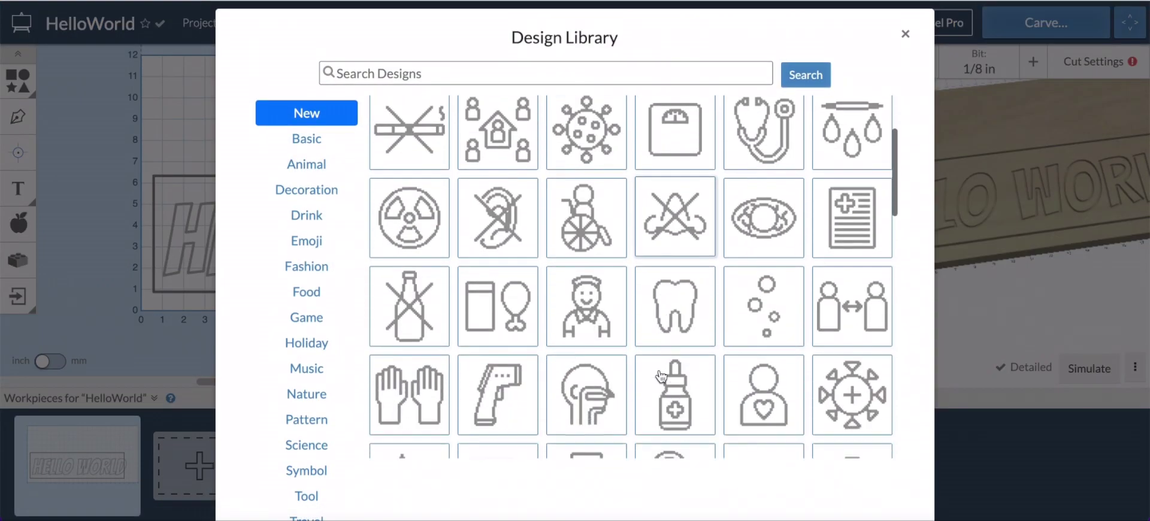
scroll(661, 377, down, 6)
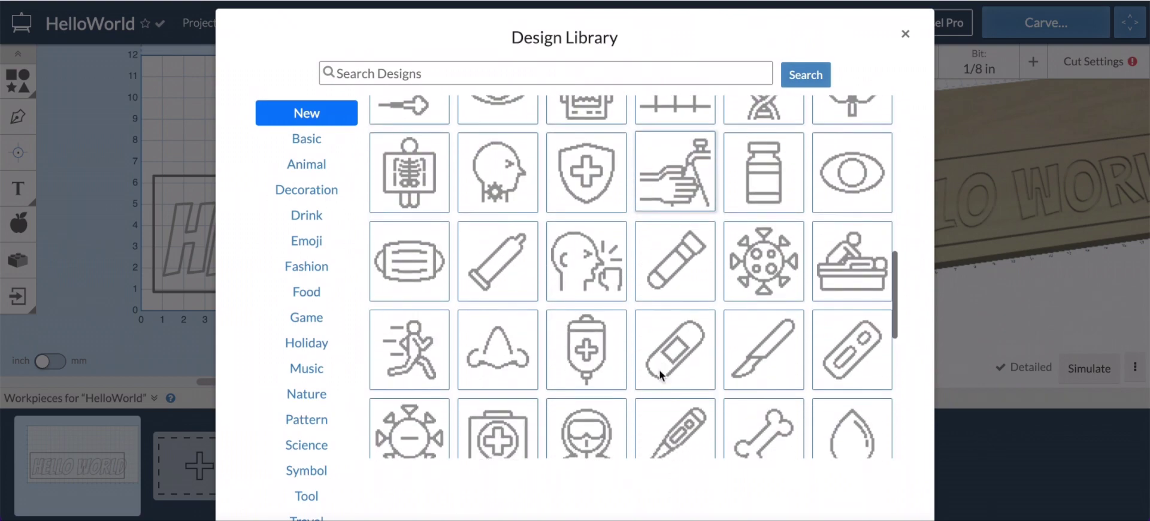
click(907, 37)
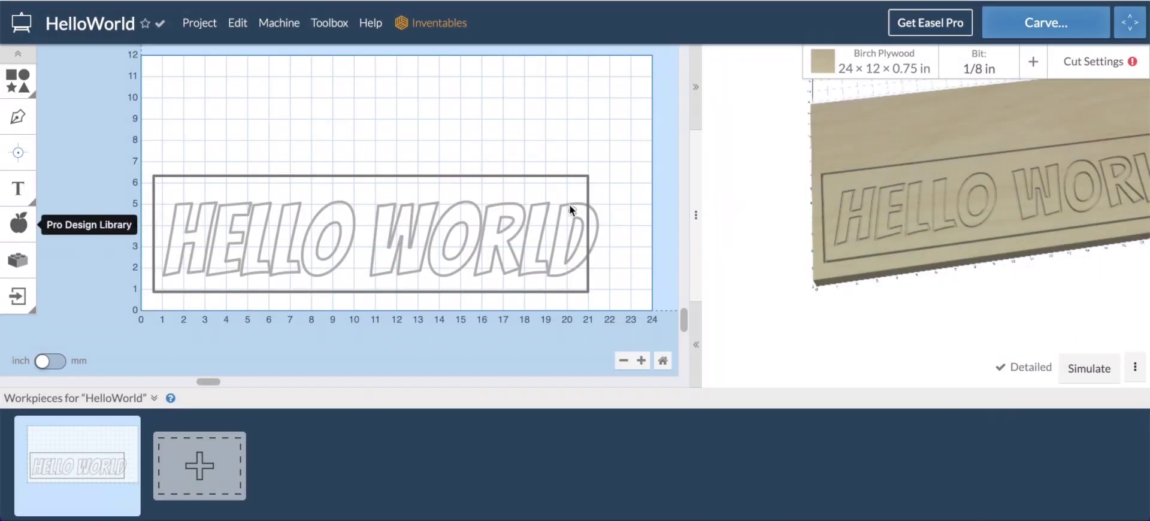
Add a 2 in square over the text and delete it again
click(15, 79)
click(54, 81)
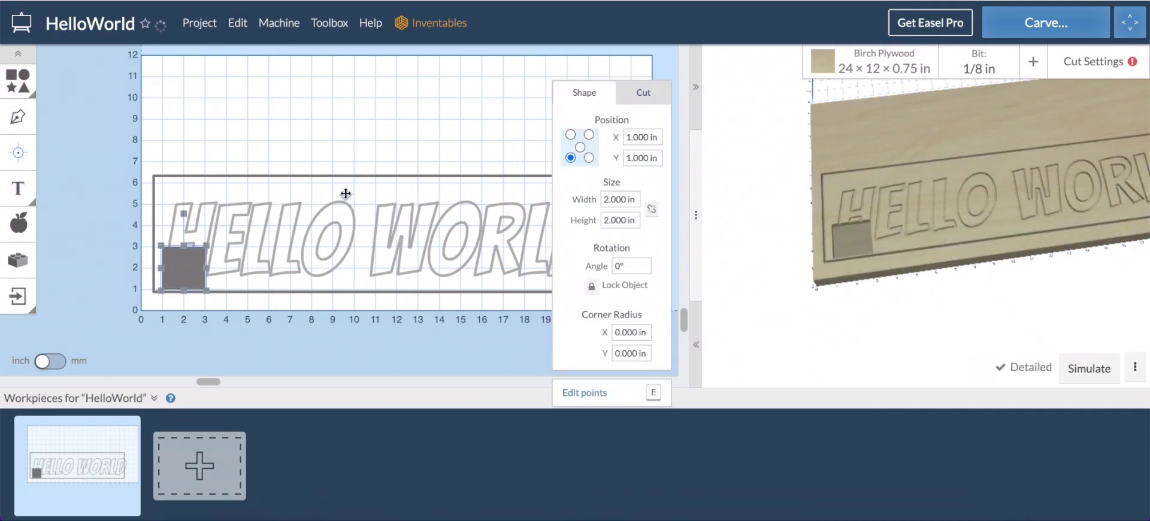
key(Delete)
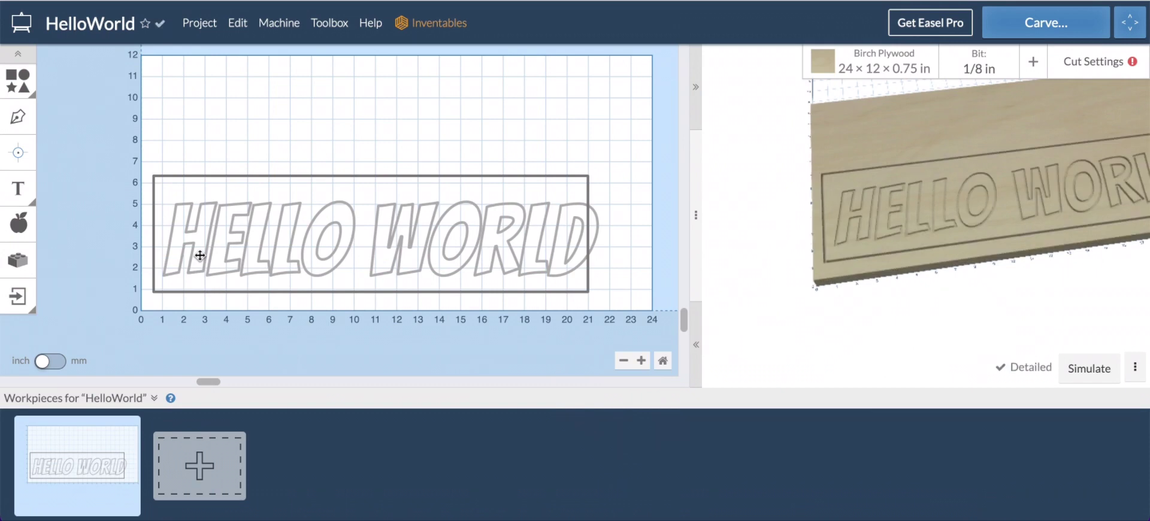
click(201, 24)
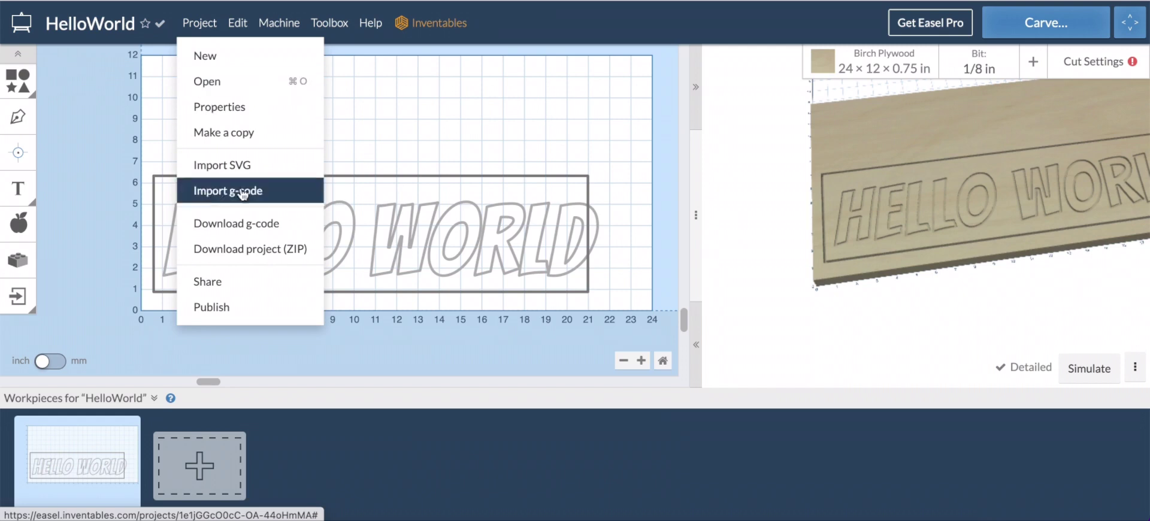
click(196, 25)
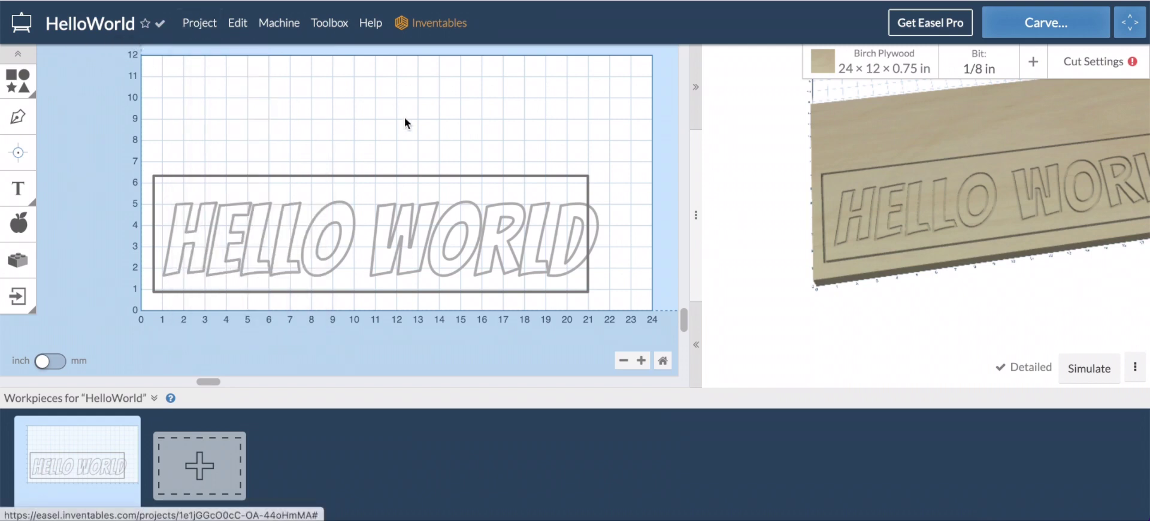
Widen the rectangle to about 22 in and move it to about X 0.32 in, Y 0.58 in to frame the whole HELLO WORLD text
click(413, 176)
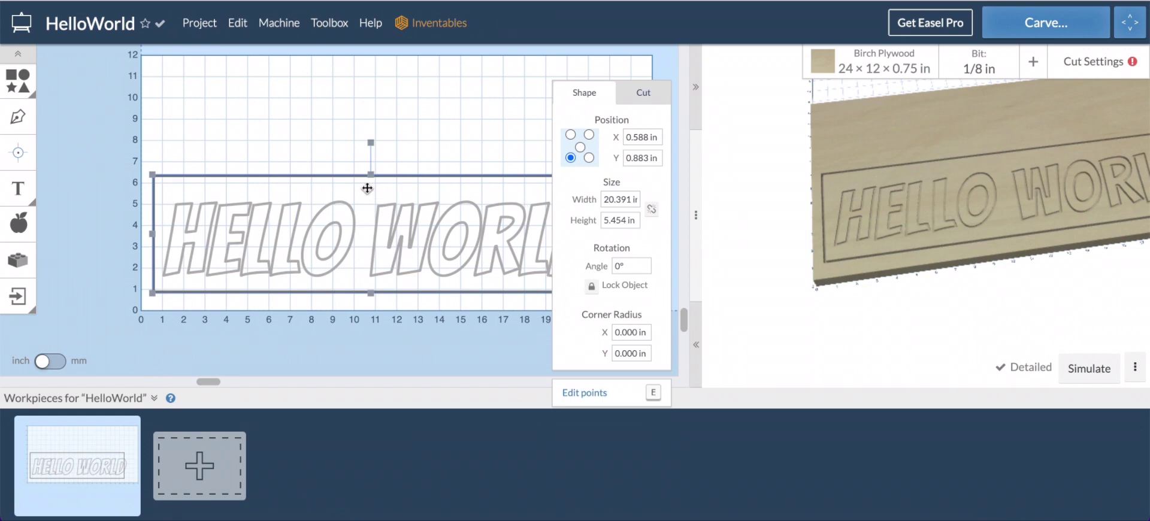
drag(154, 233, 119, 233)
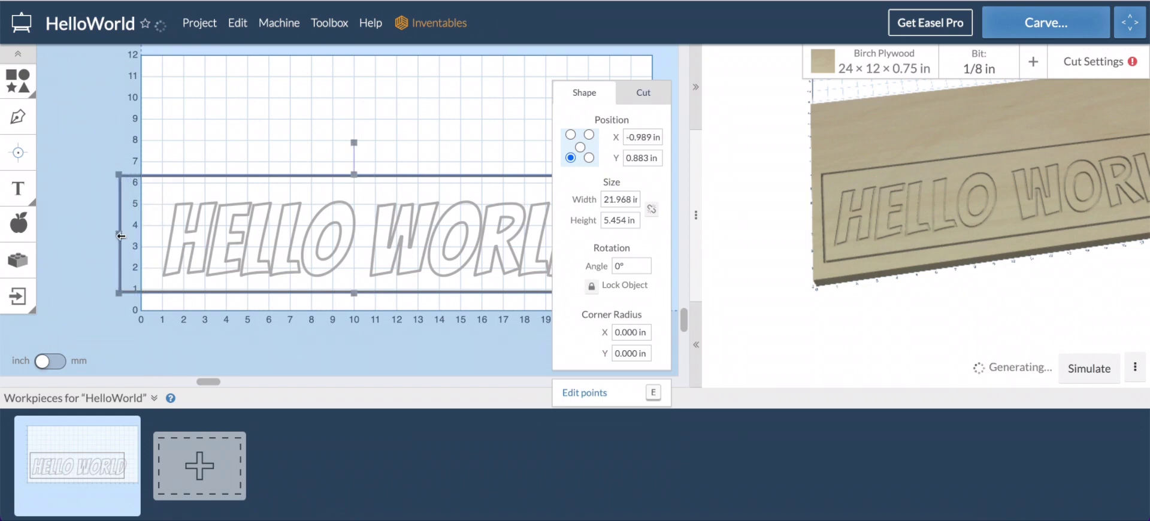
click(160, 173)
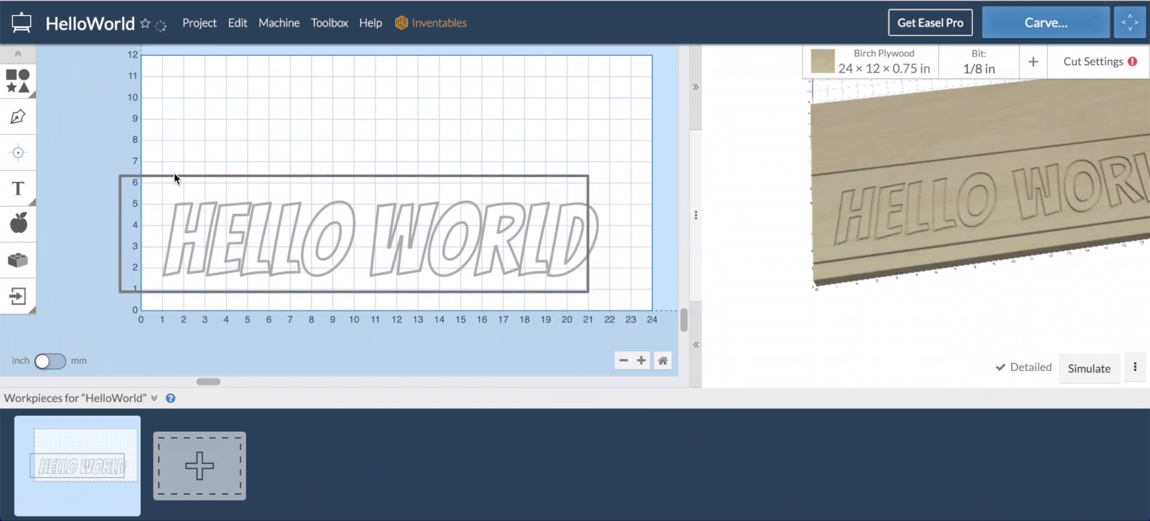
click(183, 173)
double_click(146, 176)
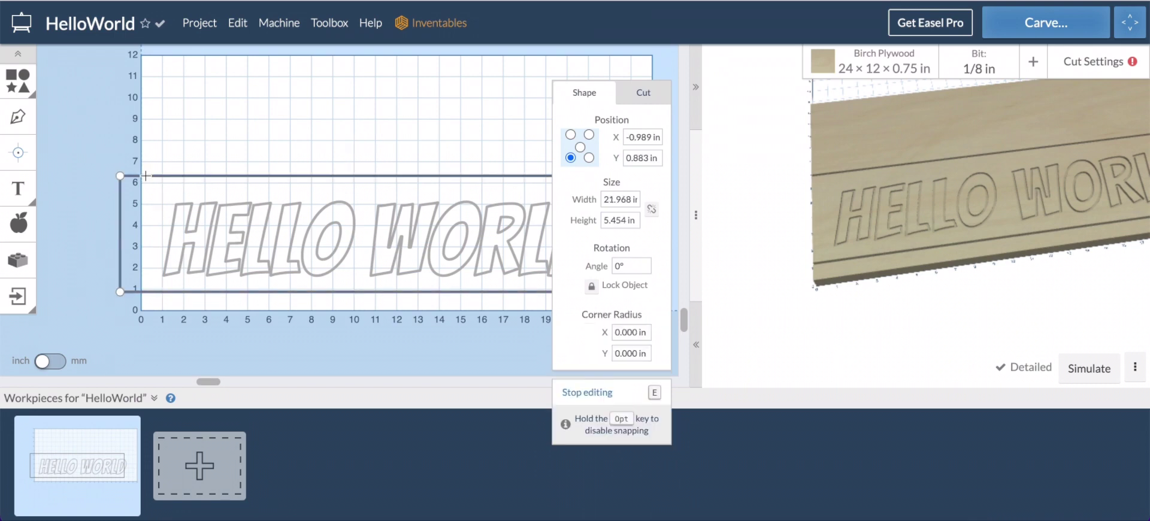
click(120, 215)
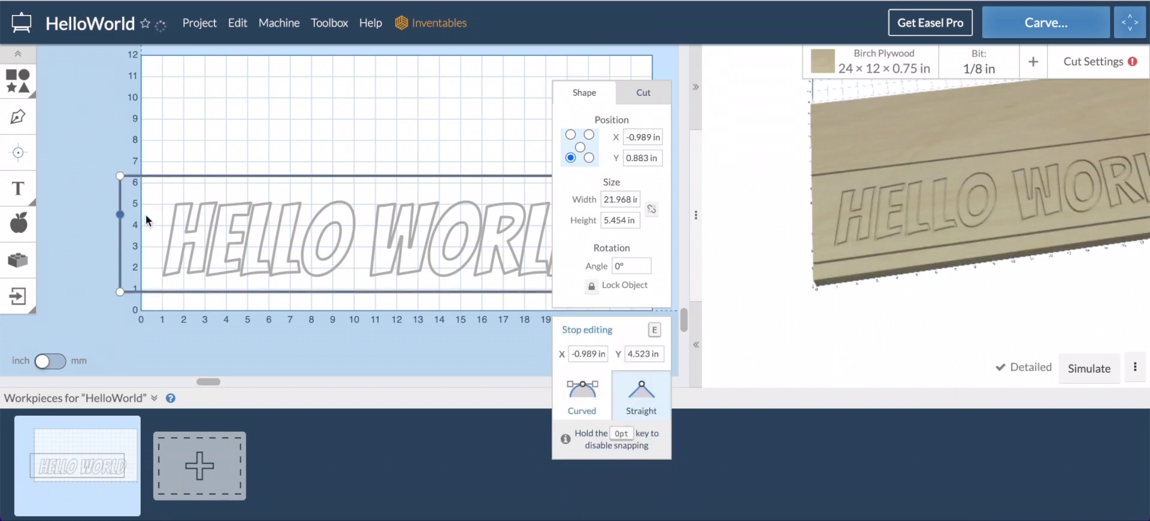
click(148, 175)
key(e)
drag(144, 178, 172, 184)
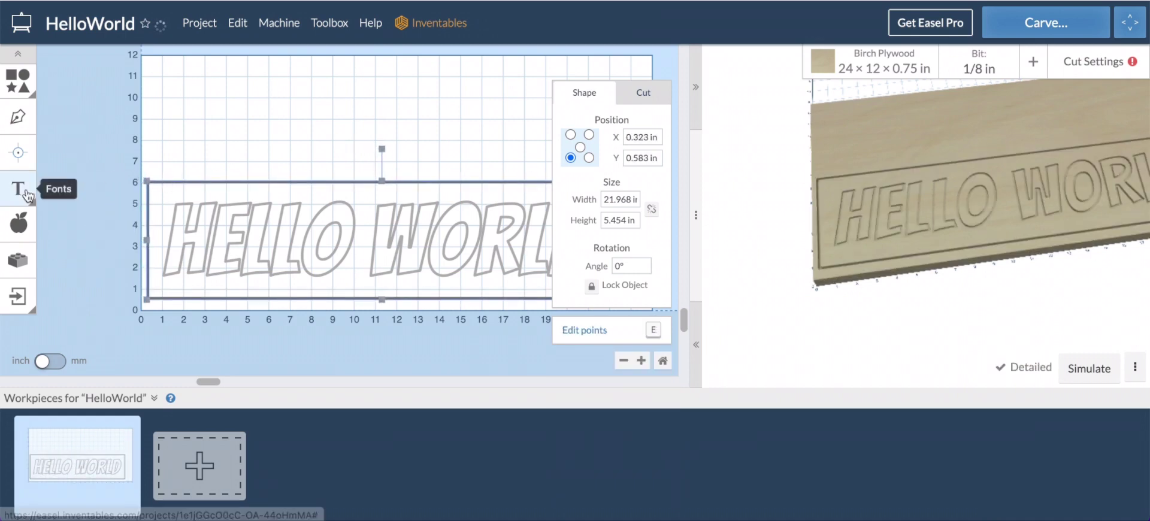
click(480, 108)
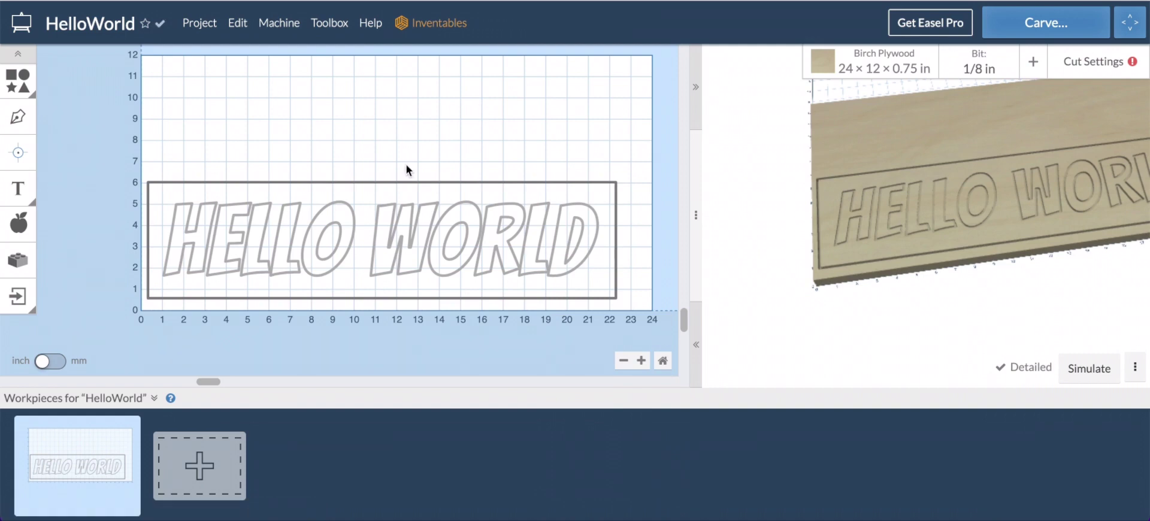
click(208, 23)
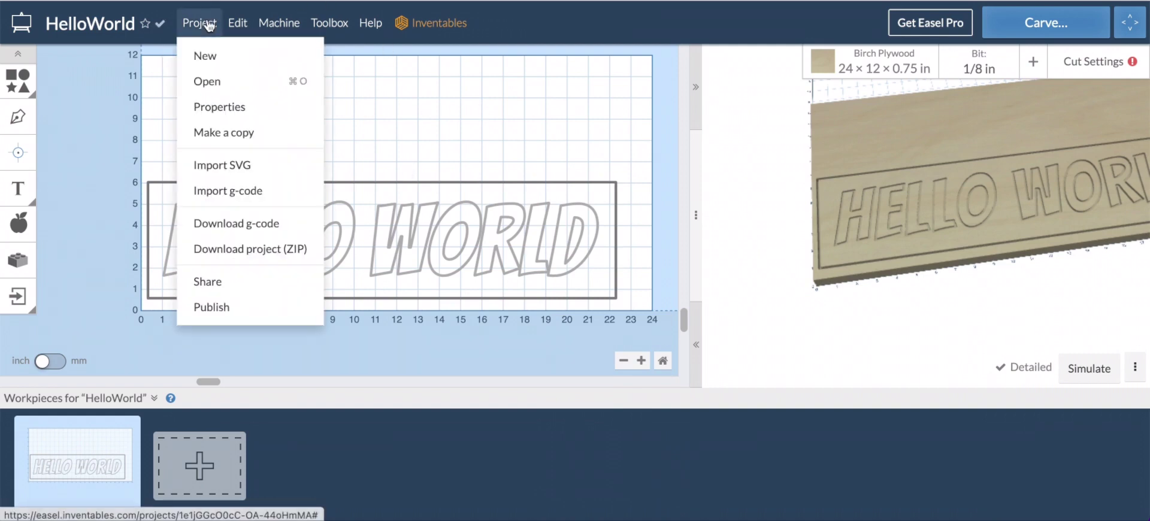
click(209, 26)
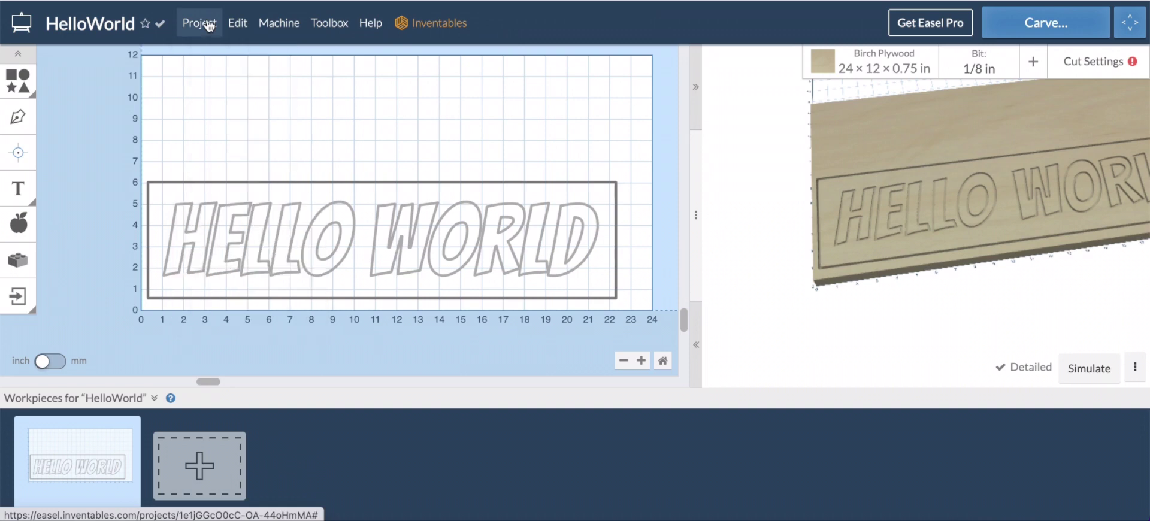
click(209, 25)
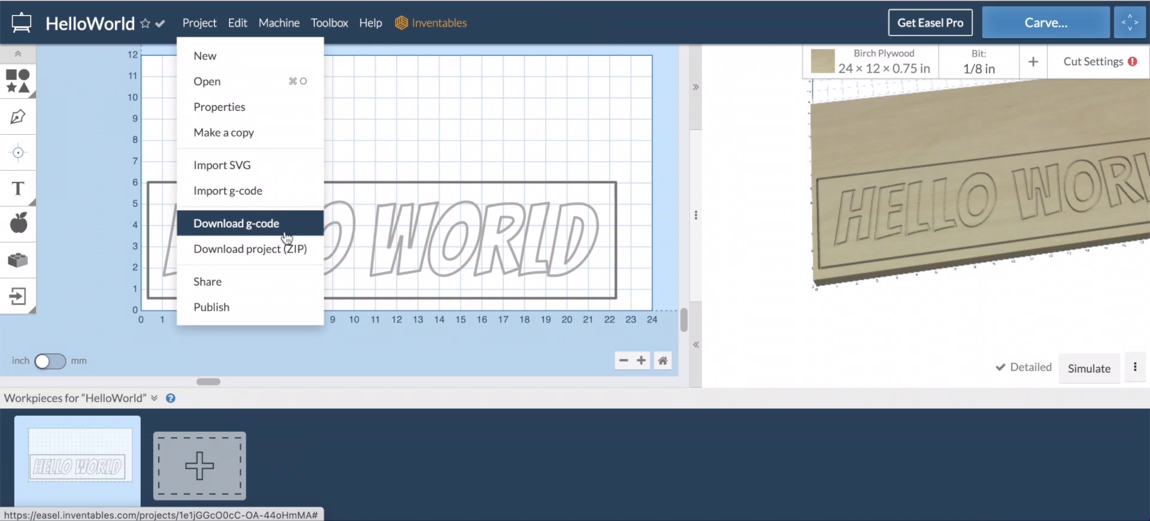
click(443, 160)
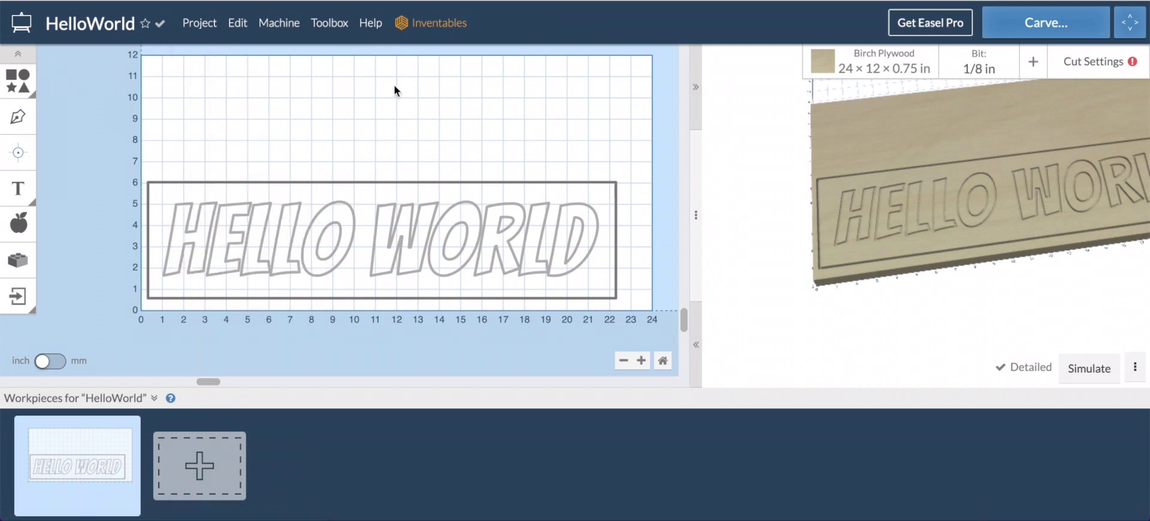